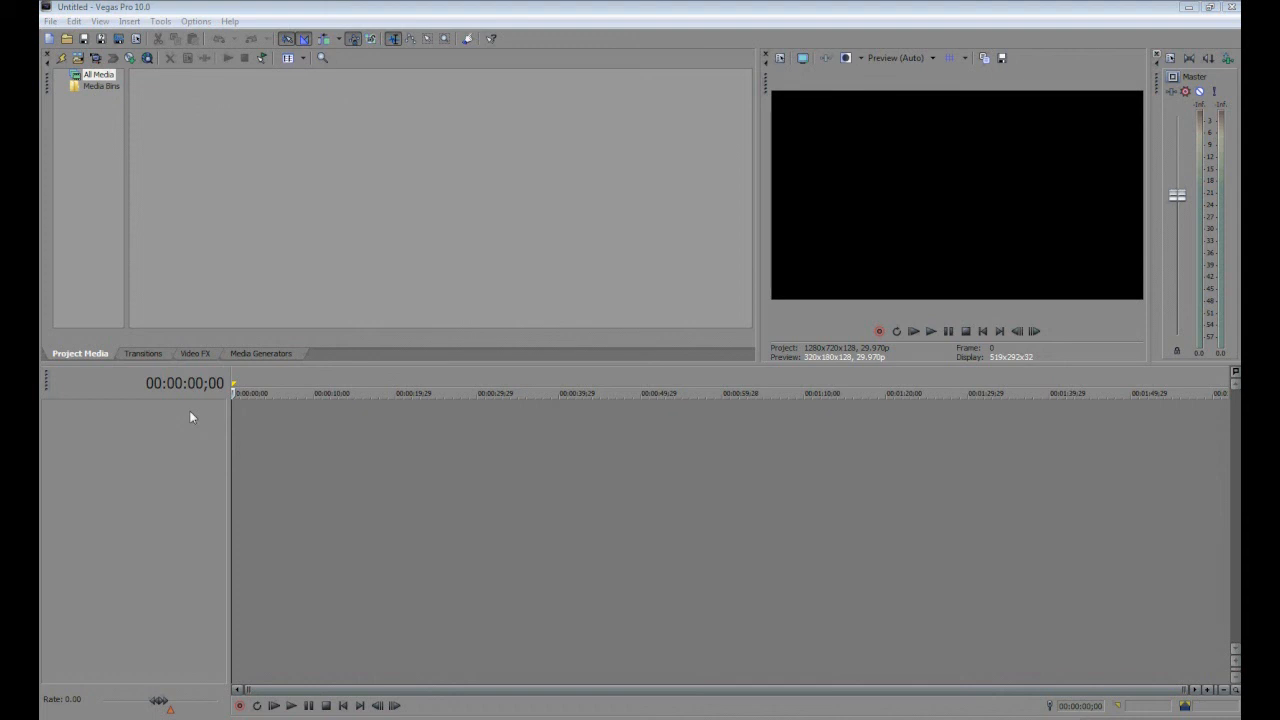
Insert three video tracks into the empty timeline.
{"action": "right_click", "coordinate": [190, 410]}
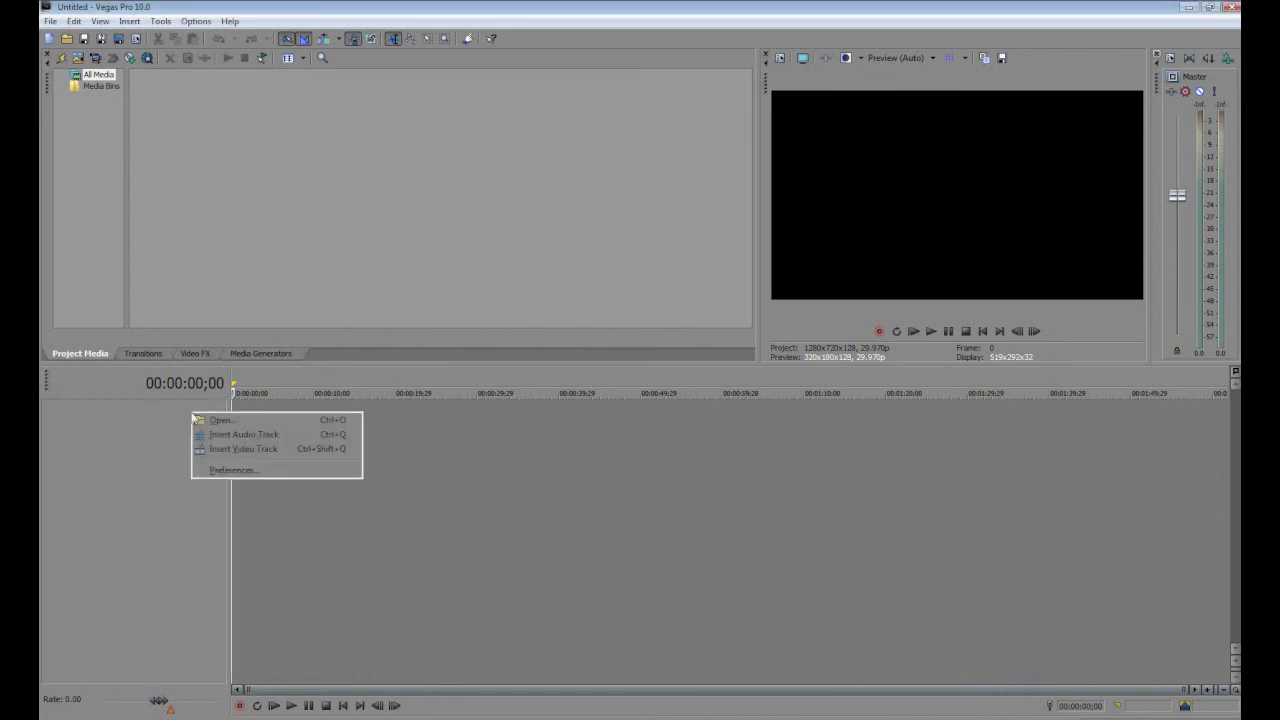
{"action": "left_click", "coordinate": [219, 451]}
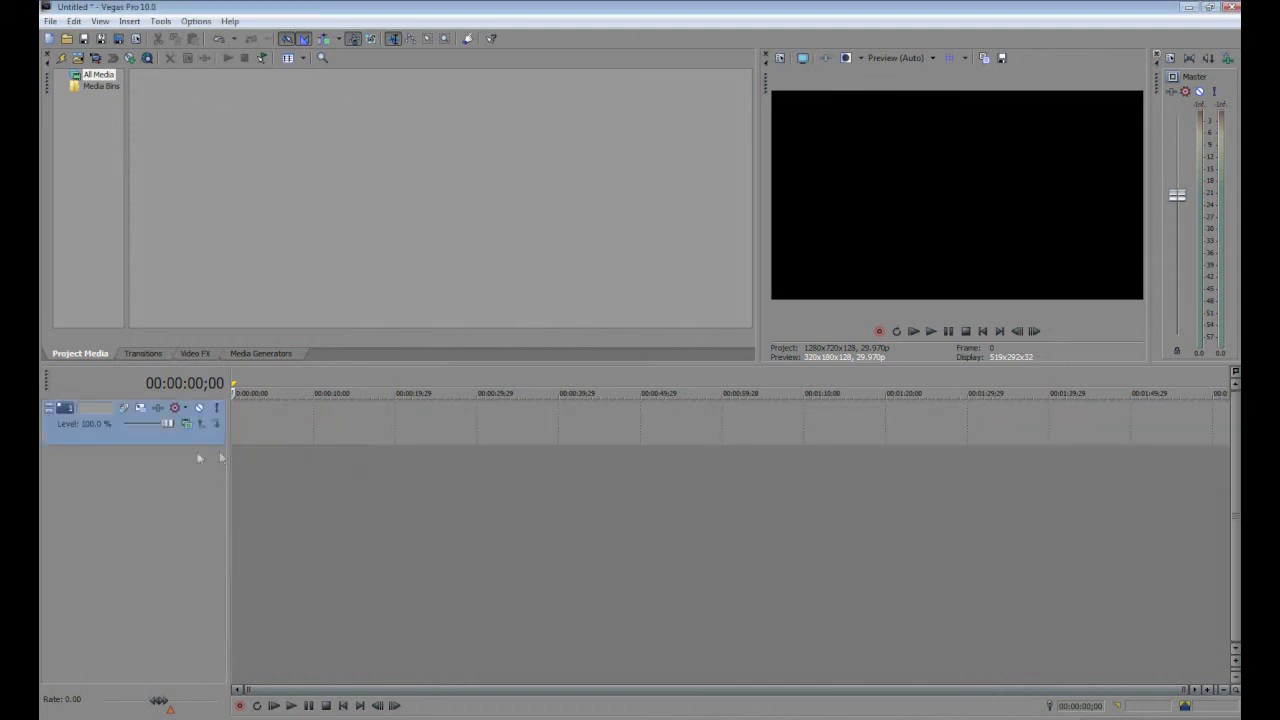
{"action": "right_click", "coordinate": [133, 454]}
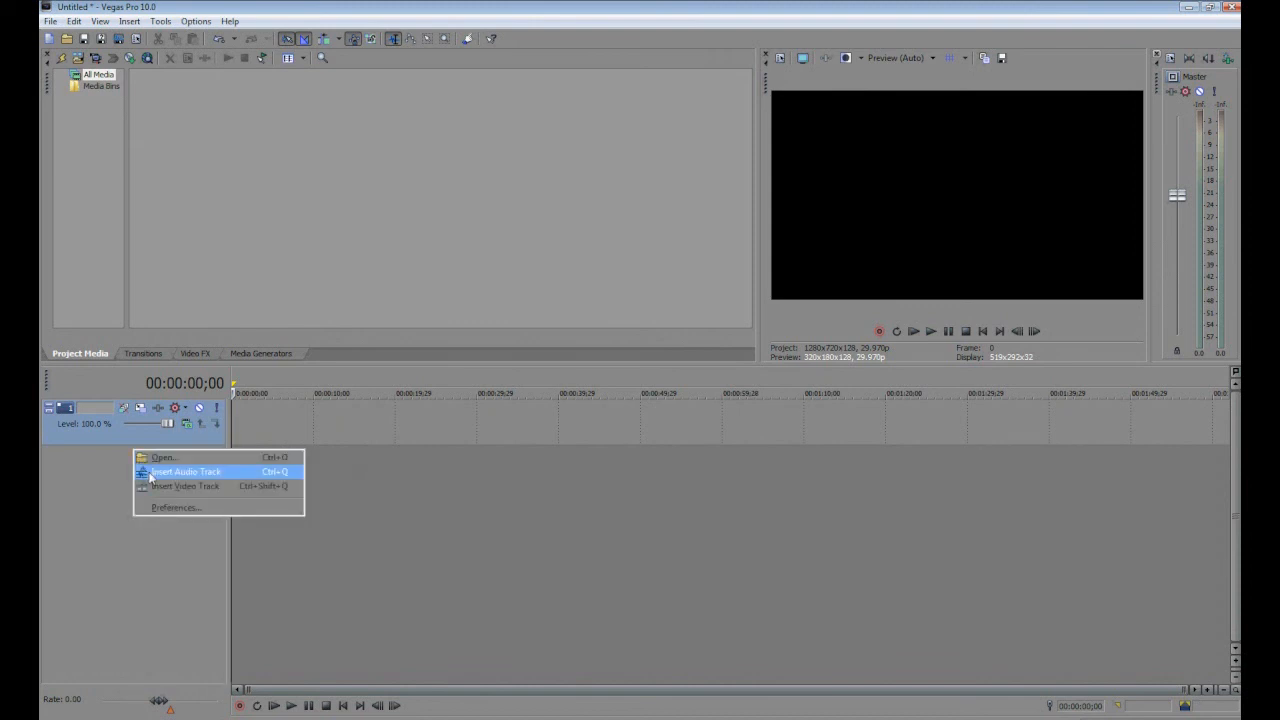
{"action": "left_click", "coordinate": [158, 487]}
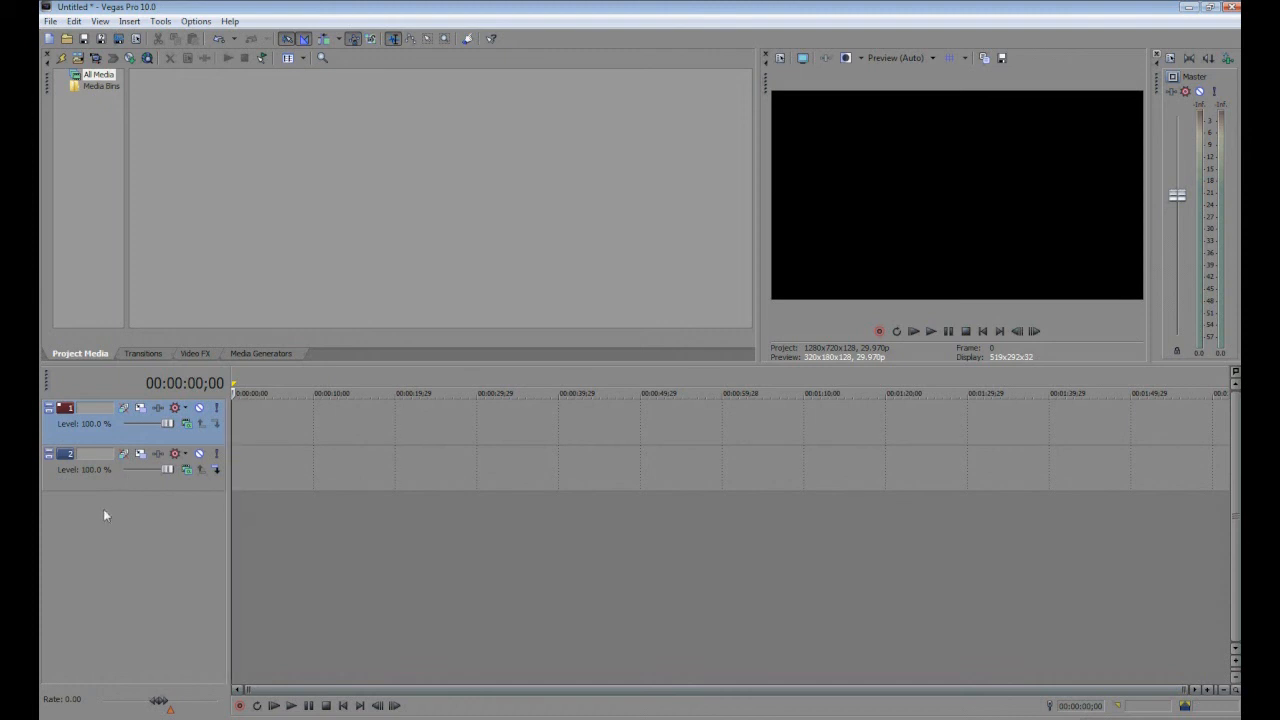
{"action": "right_click", "coordinate": [104, 505]}
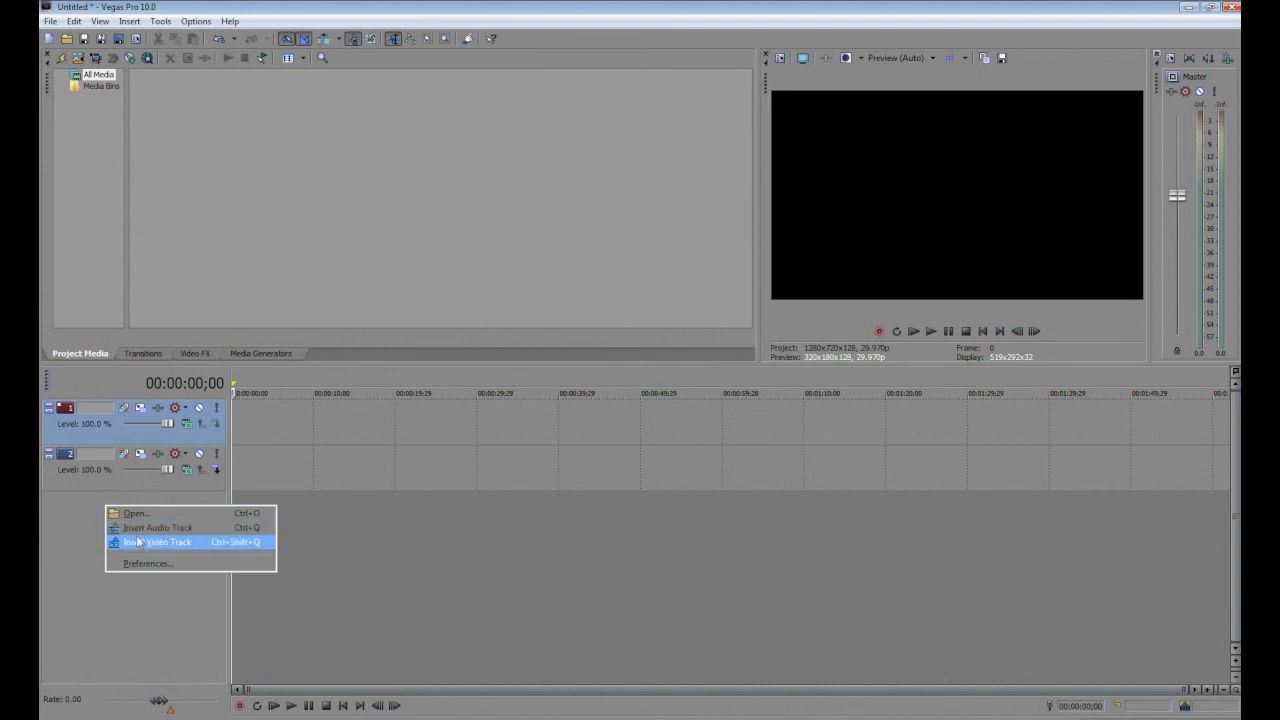
{"action": "left_click", "coordinate": [137, 541]}
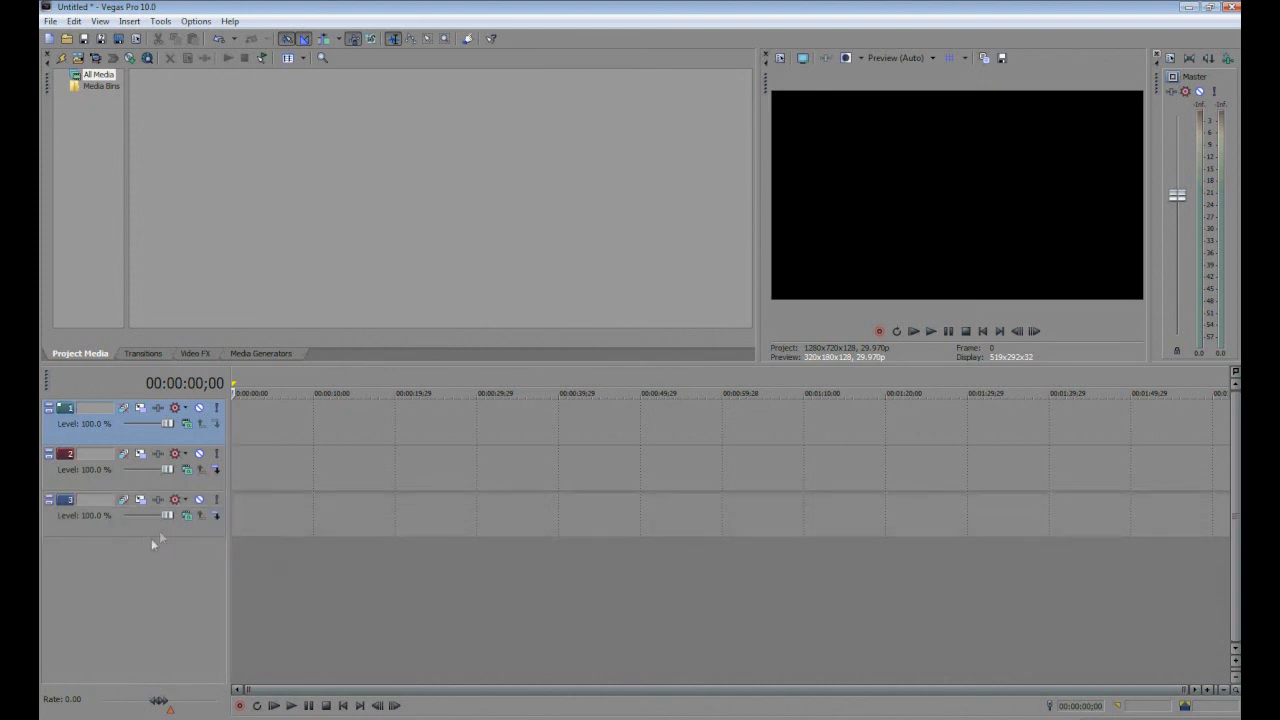
Insert two audio tracks below the video tracks.
{"action": "right_click", "coordinate": [98, 540]}
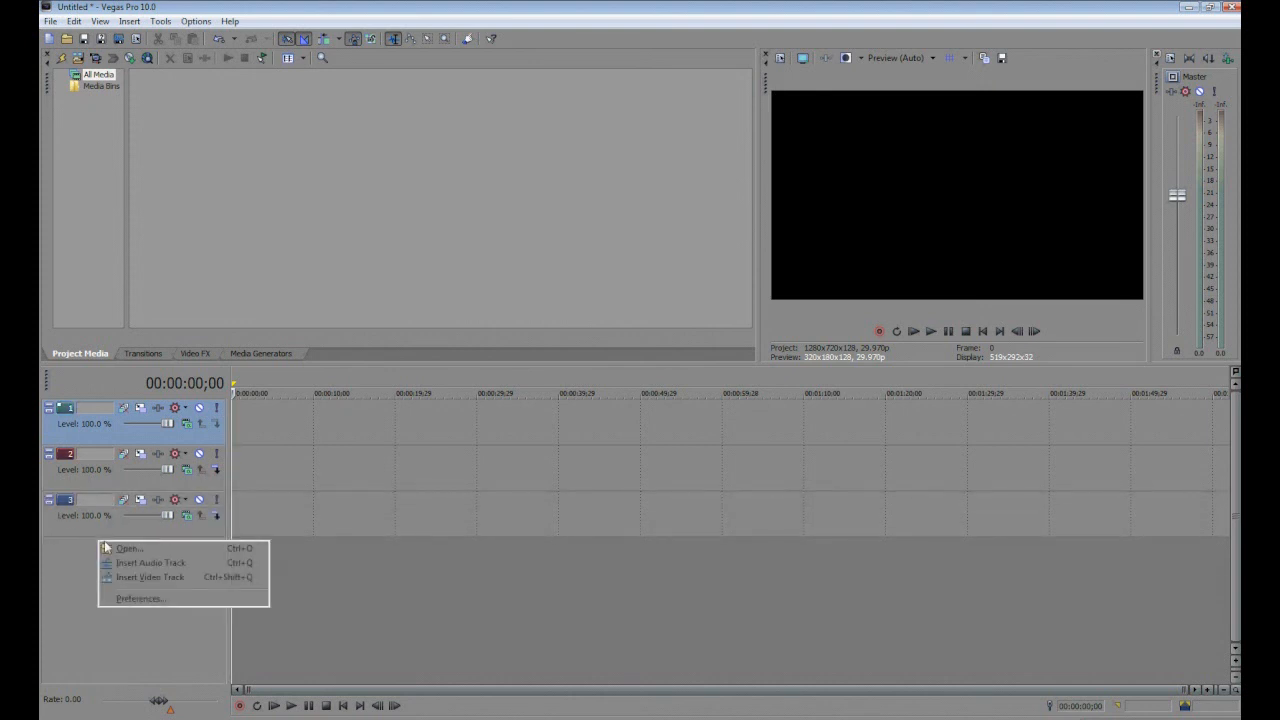
{"action": "left_click", "coordinate": [122, 562]}
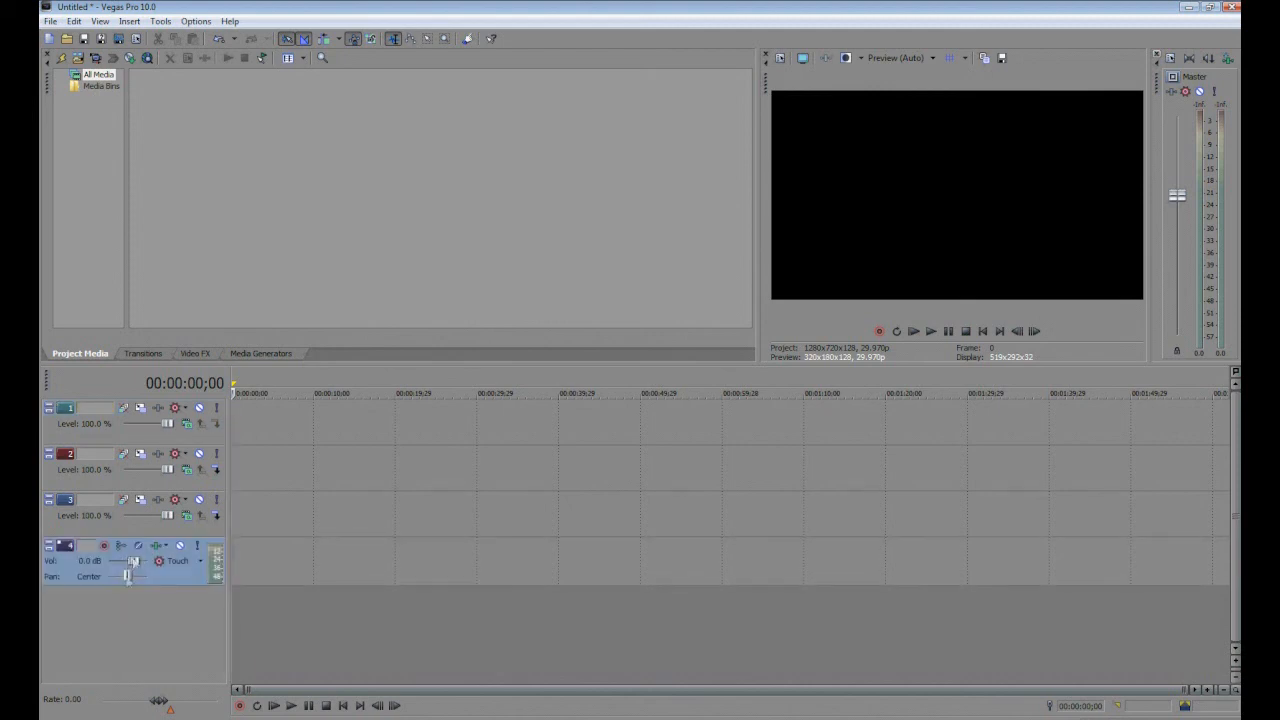
{"action": "right_click", "coordinate": [110, 598]}
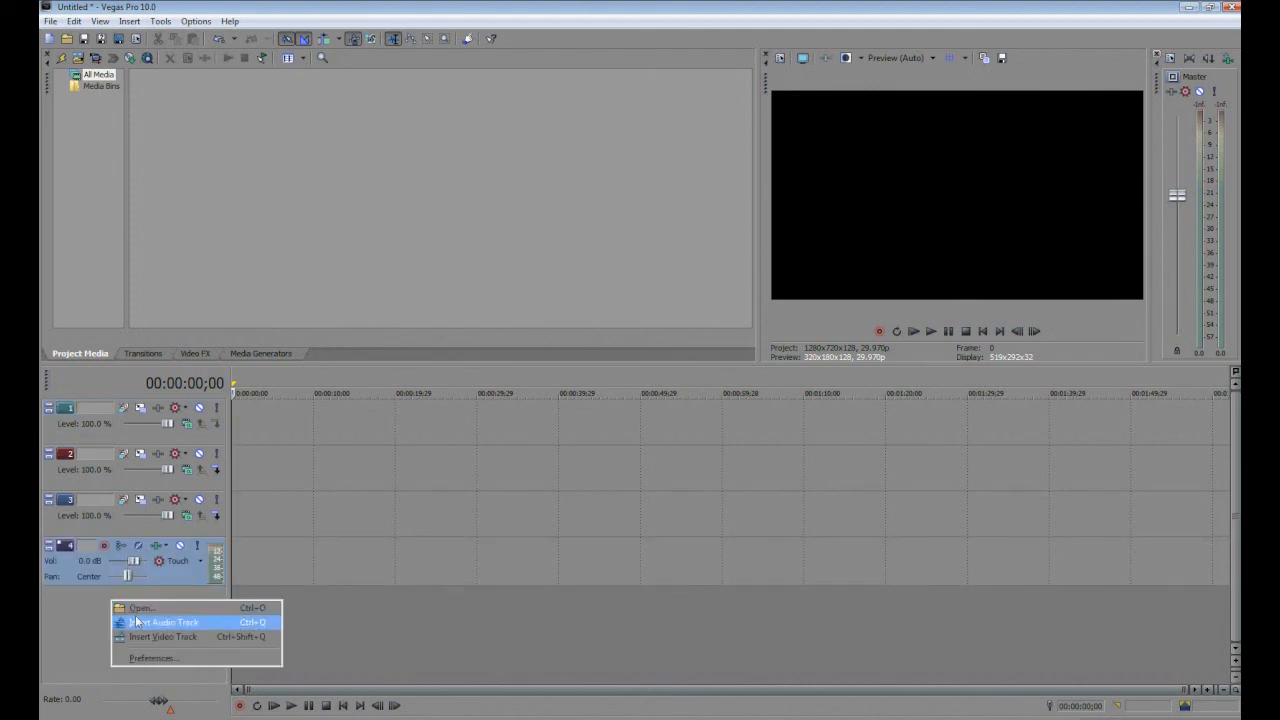
{"action": "left_click", "coordinate": [150, 623]}
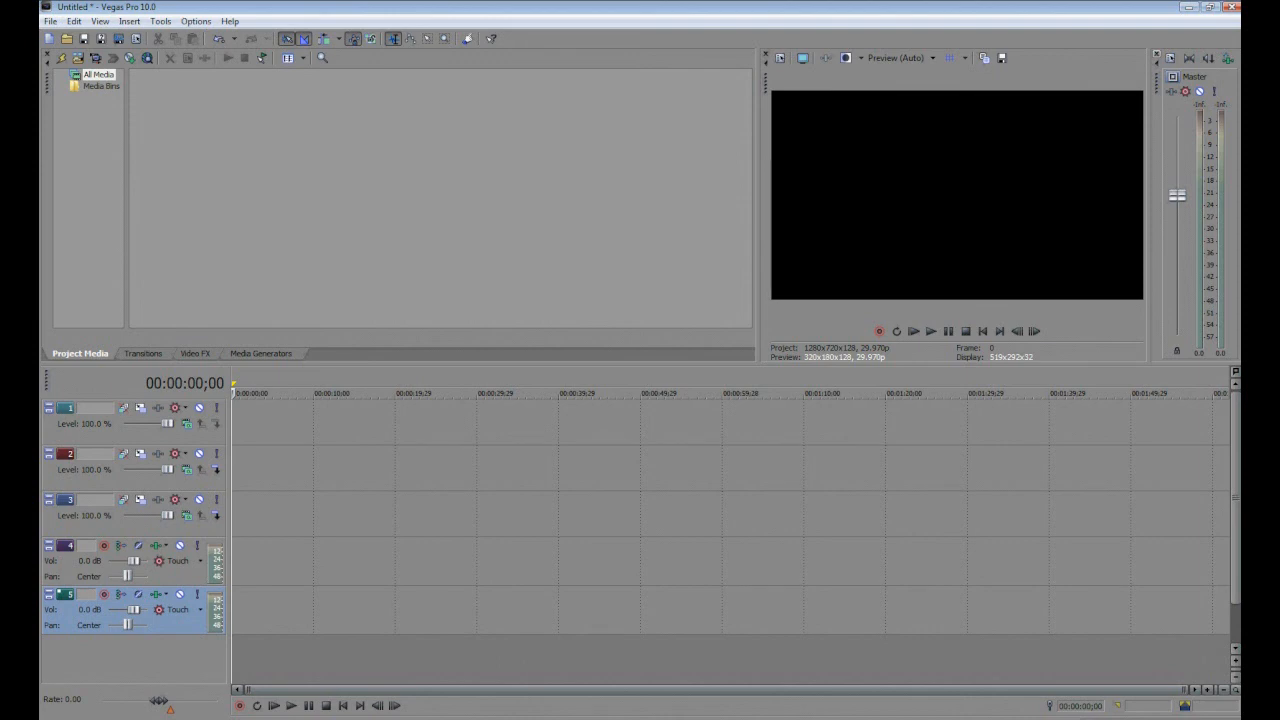
Import the Raz Tides Raw video from the Raw Footage folder into the project media.
{"action": "left_click", "coordinate": [78, 58]}
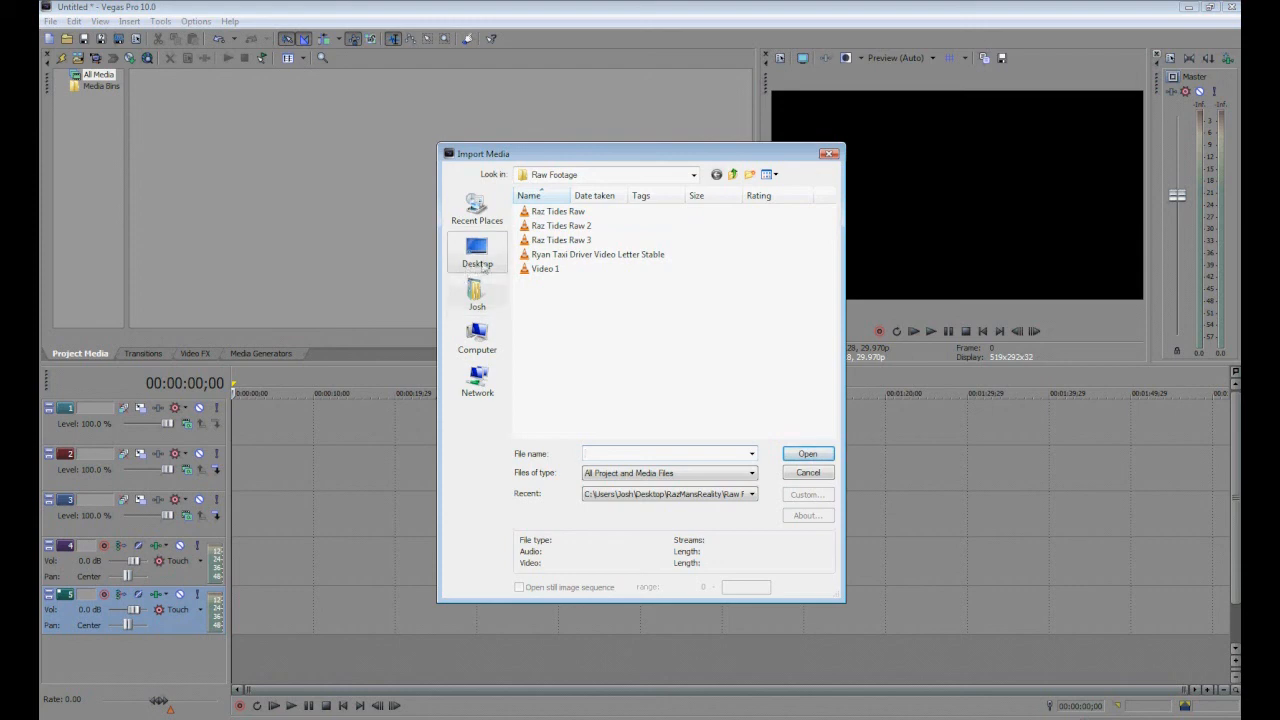
{"action": "left_click", "coordinate": [572, 214]}
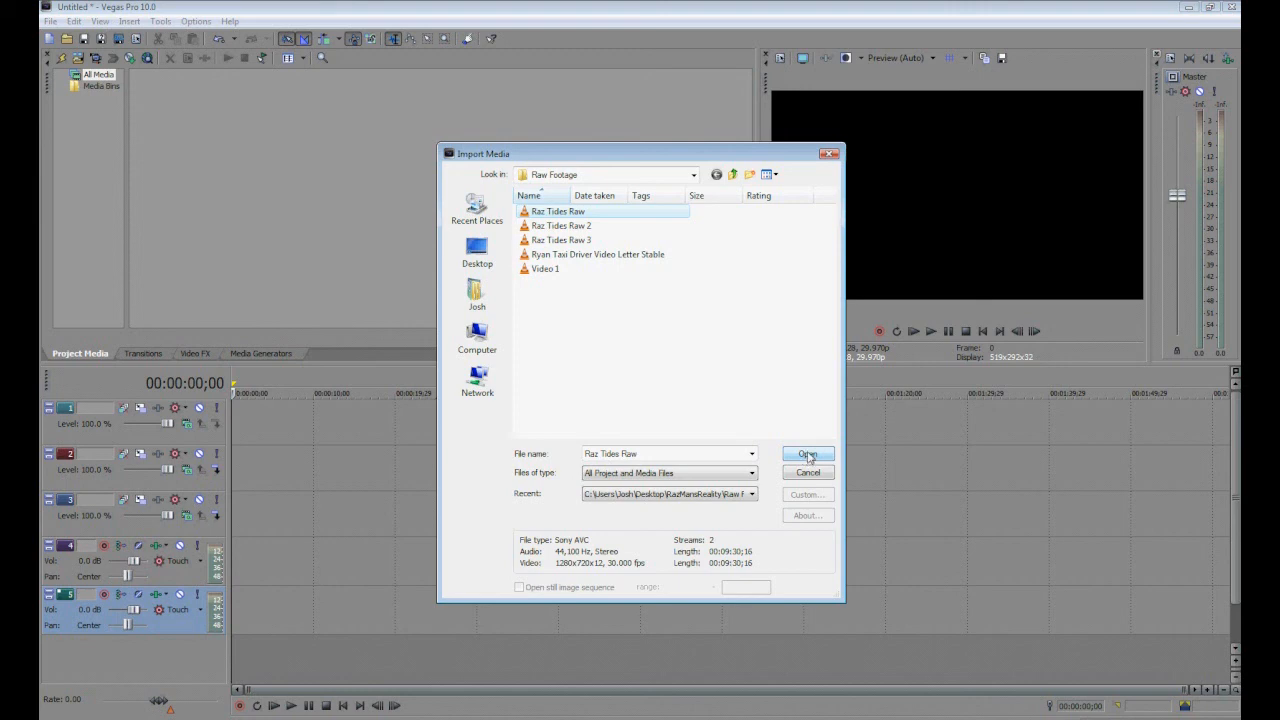
{"action": "left_click", "coordinate": [808, 455]}
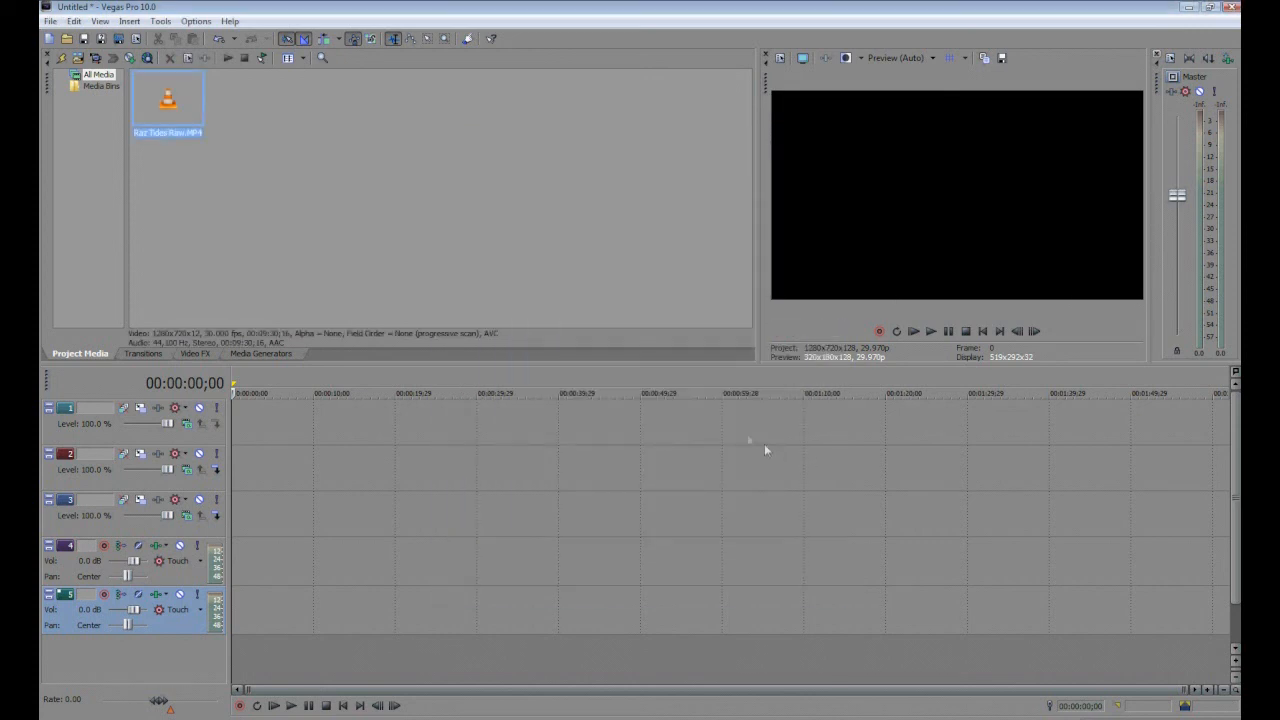
{"action": "left_click", "coordinate": [80, 58]}
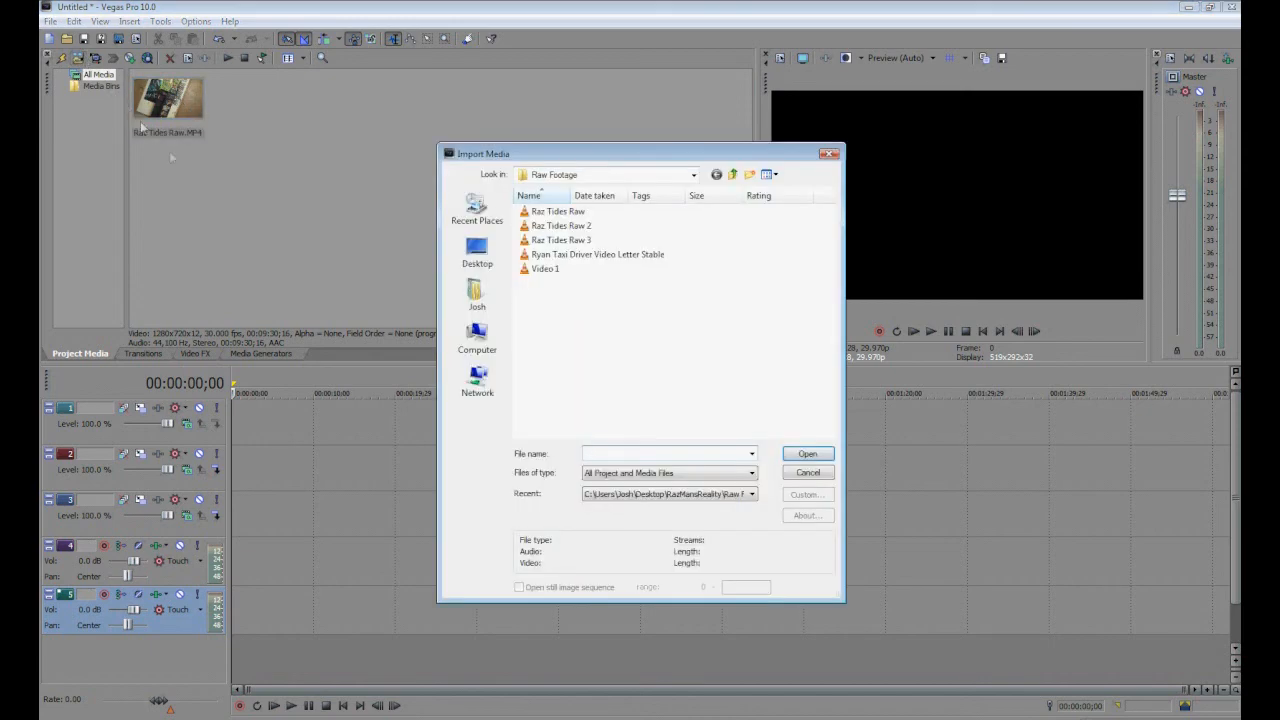
{"action": "left_click", "coordinate": [485, 248]}
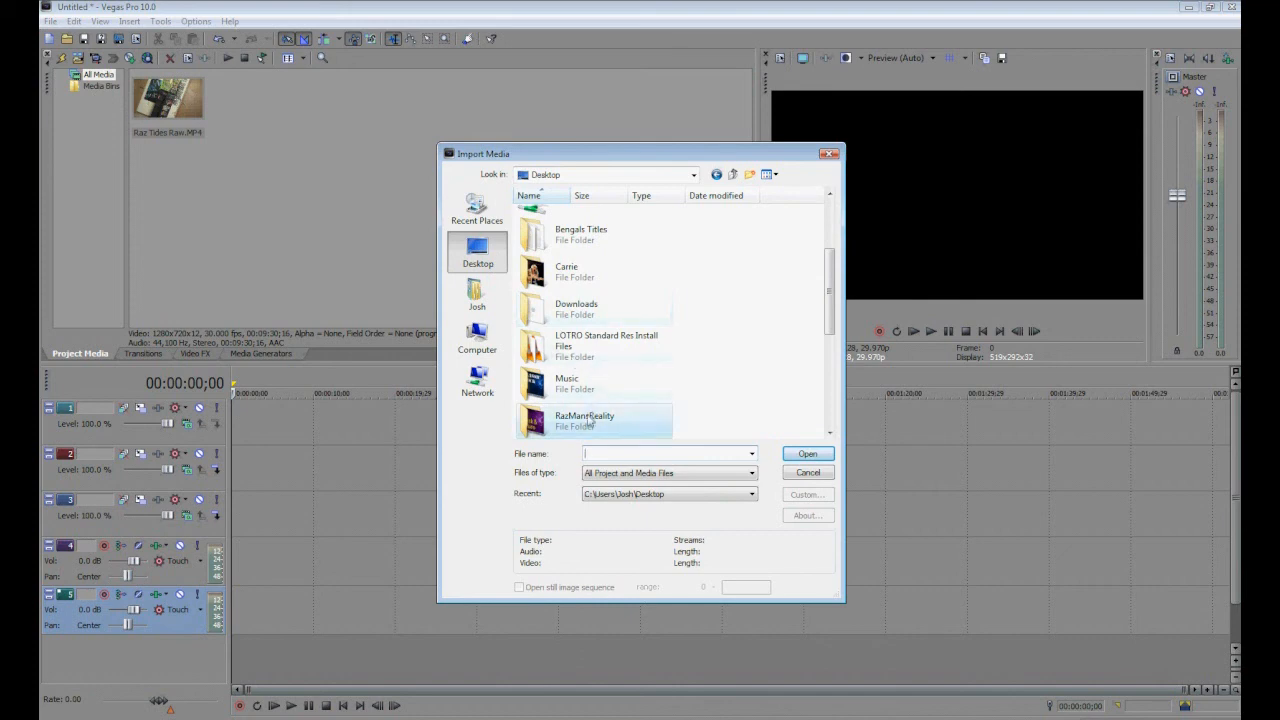
{"action": "left_click", "coordinate": [589, 422]}
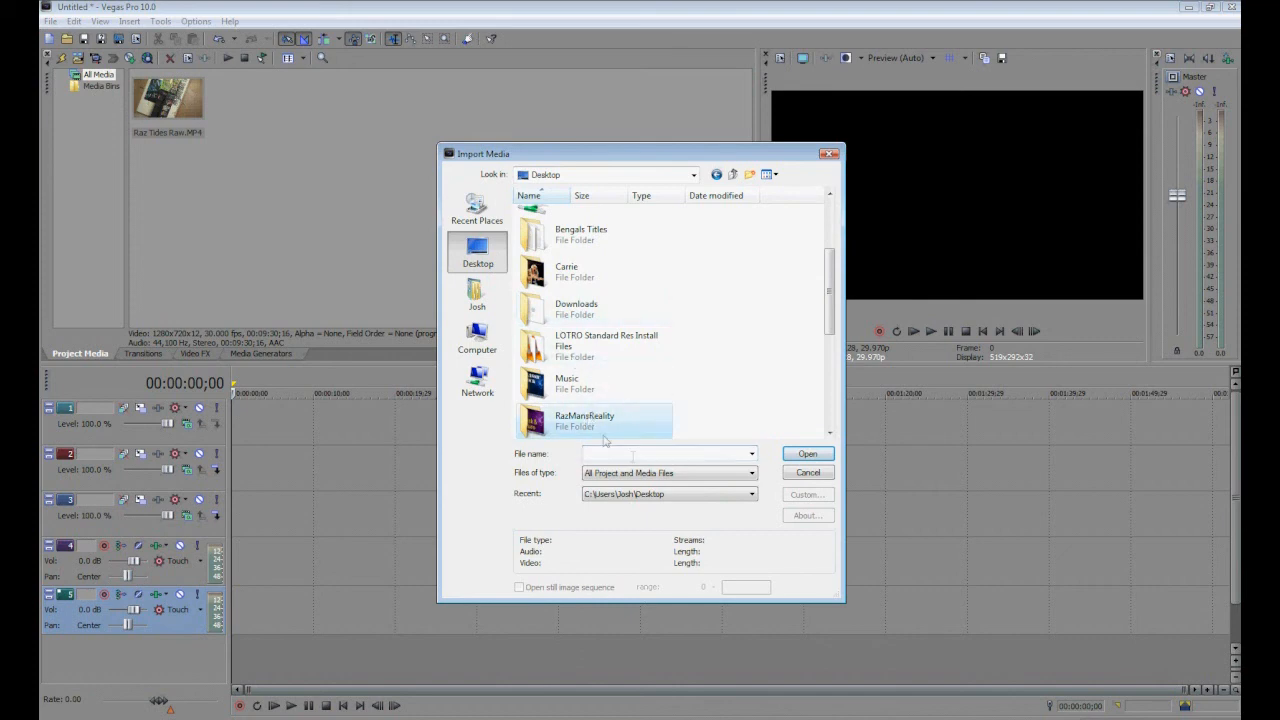
{"action": "left_click", "coordinate": [806, 455]}
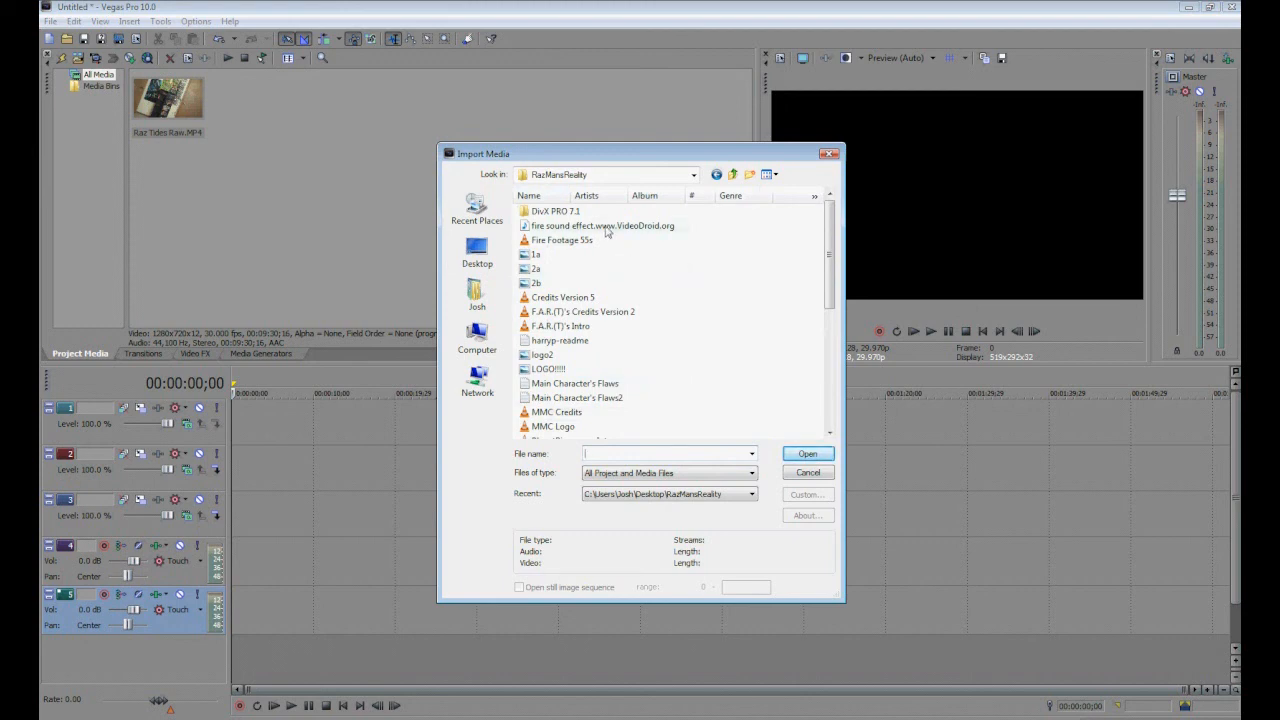
{"action": "left_click", "coordinate": [606, 228]}
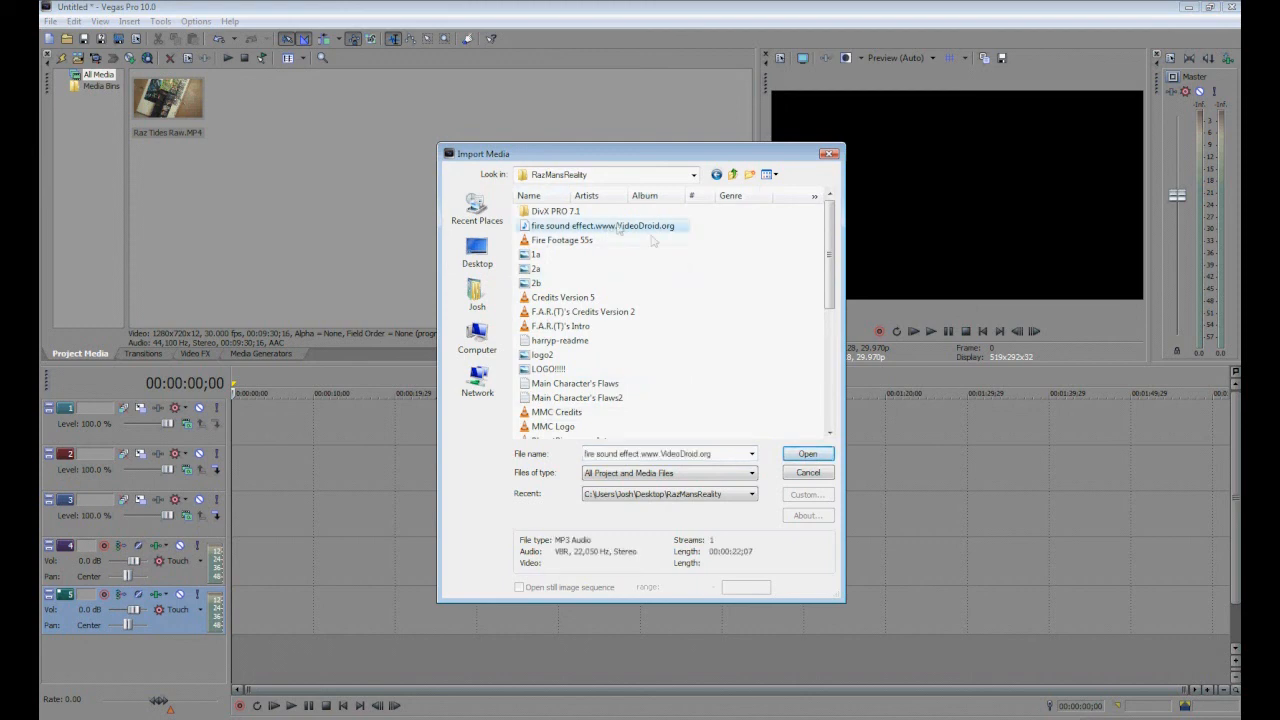
{"action": "left_click", "coordinate": [808, 455]}
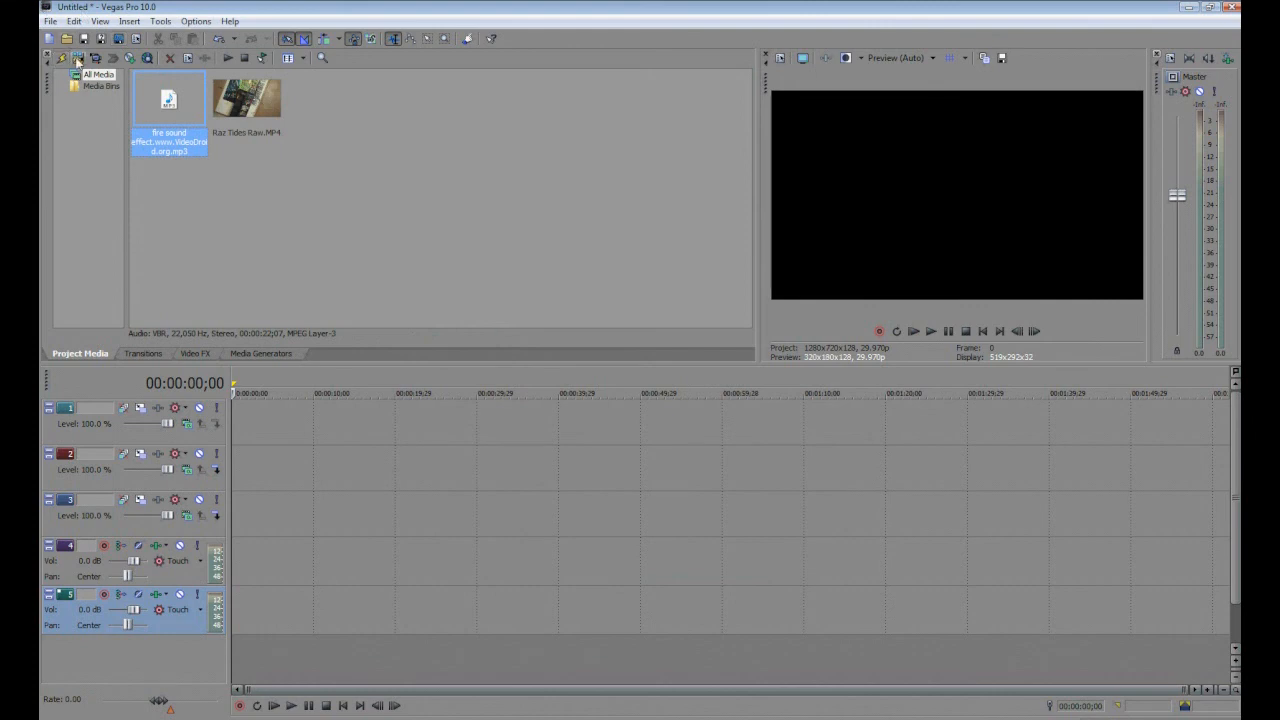
Import the Fire Footage 55s video from the RazMansReality folder.
{"action": "left_click", "coordinate": [77, 60]}
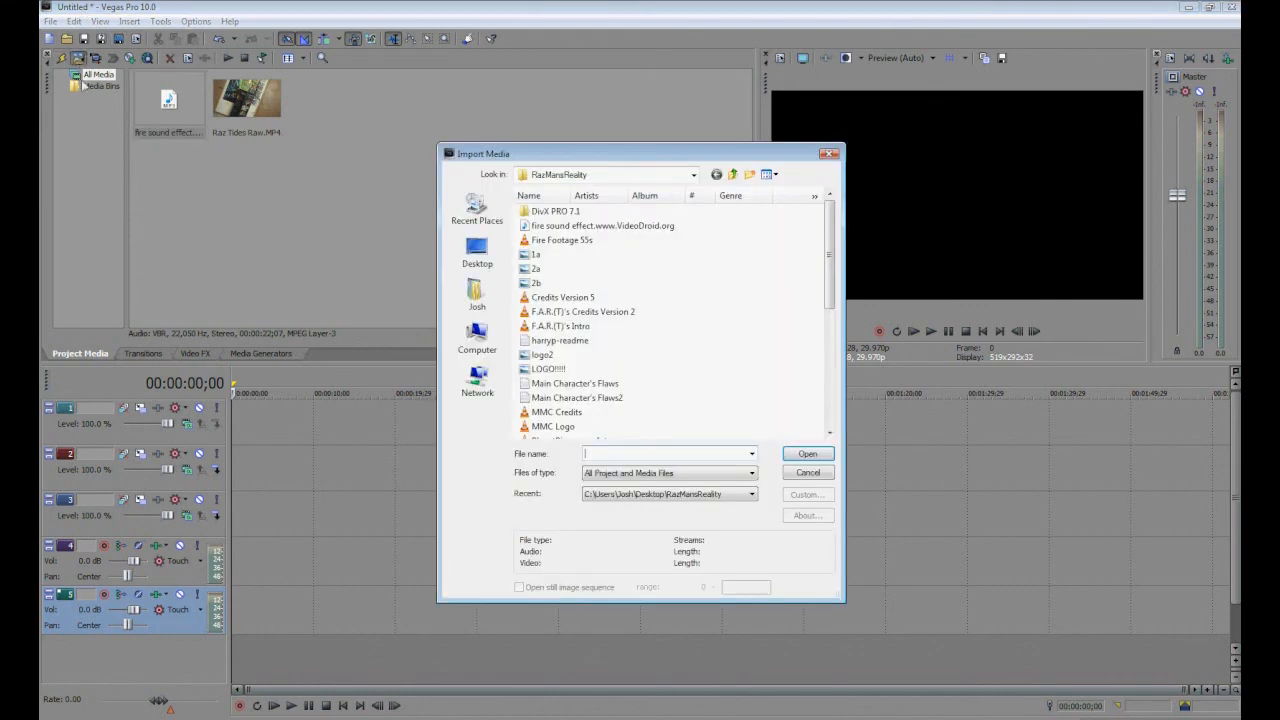
{"action": "left_click", "coordinate": [557, 243]}
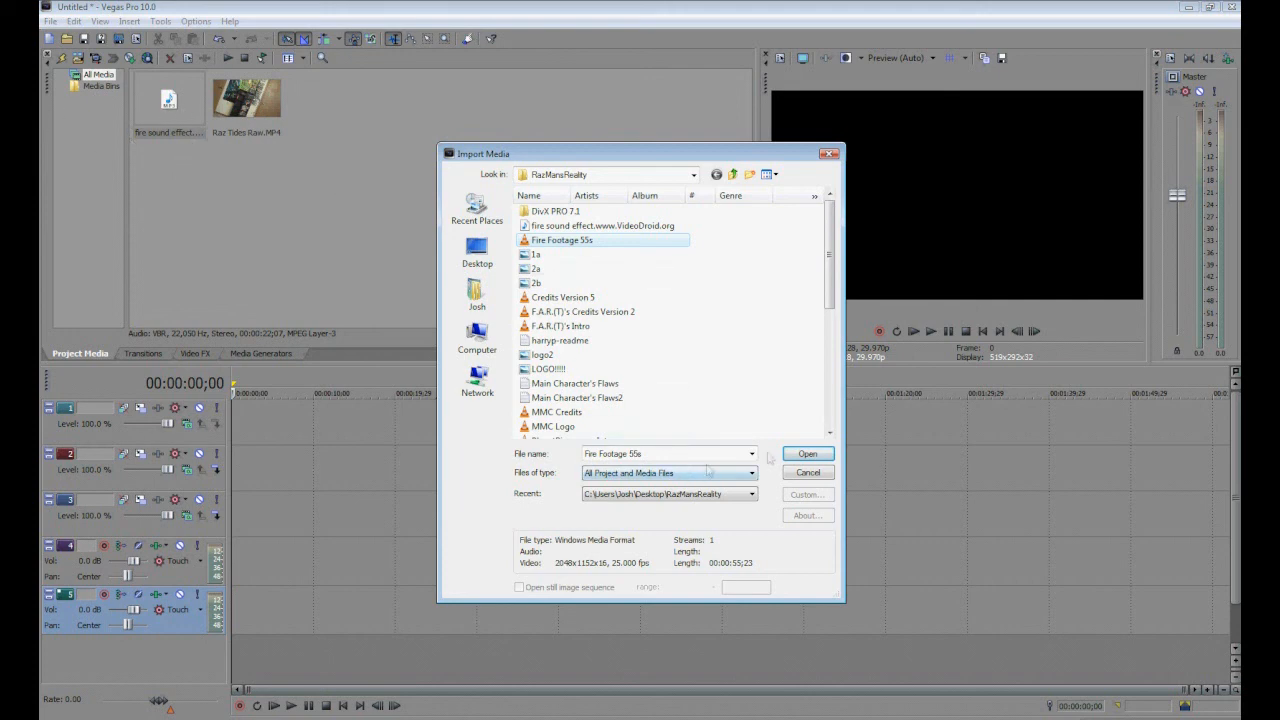
{"action": "left_click", "coordinate": [786, 459]}
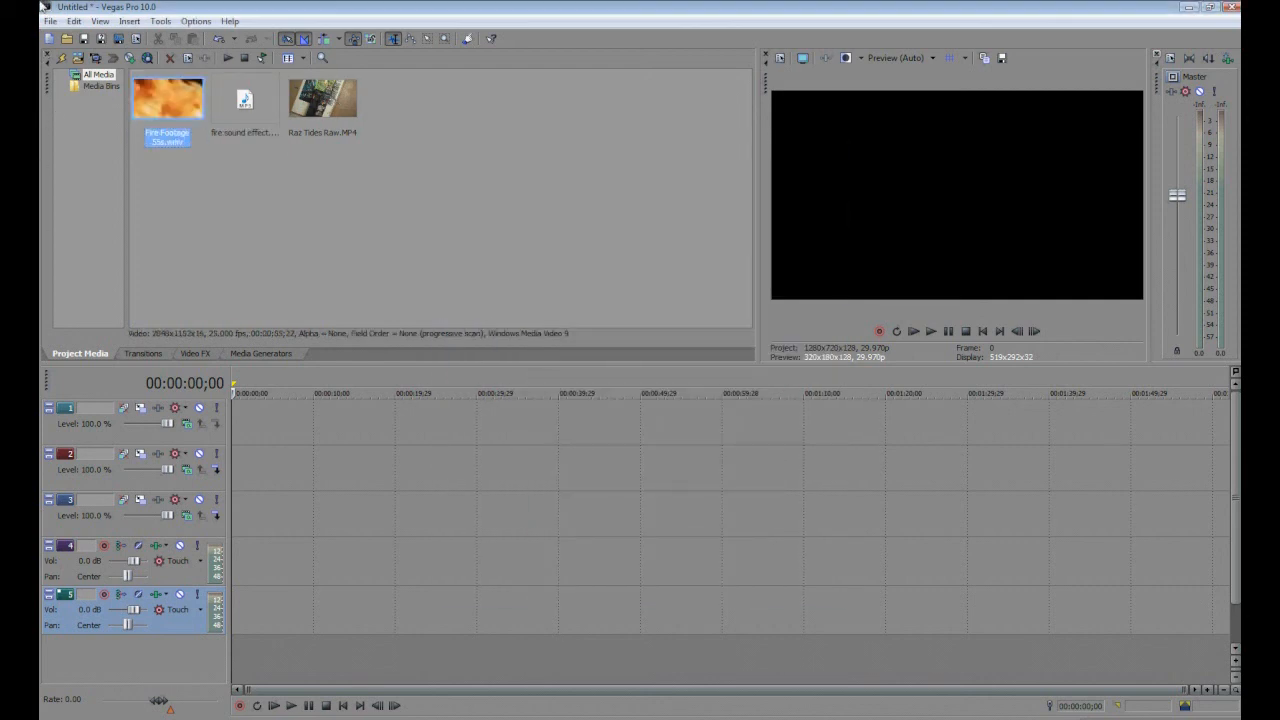
Place Raz Tides Raw.MP4 at the start of video track 3.
{"action": "left_click", "coordinate": [313, 105]}
{"action": "left_click_drag", "start_coordinate": [313, 105], "coordinate": [234, 506]}
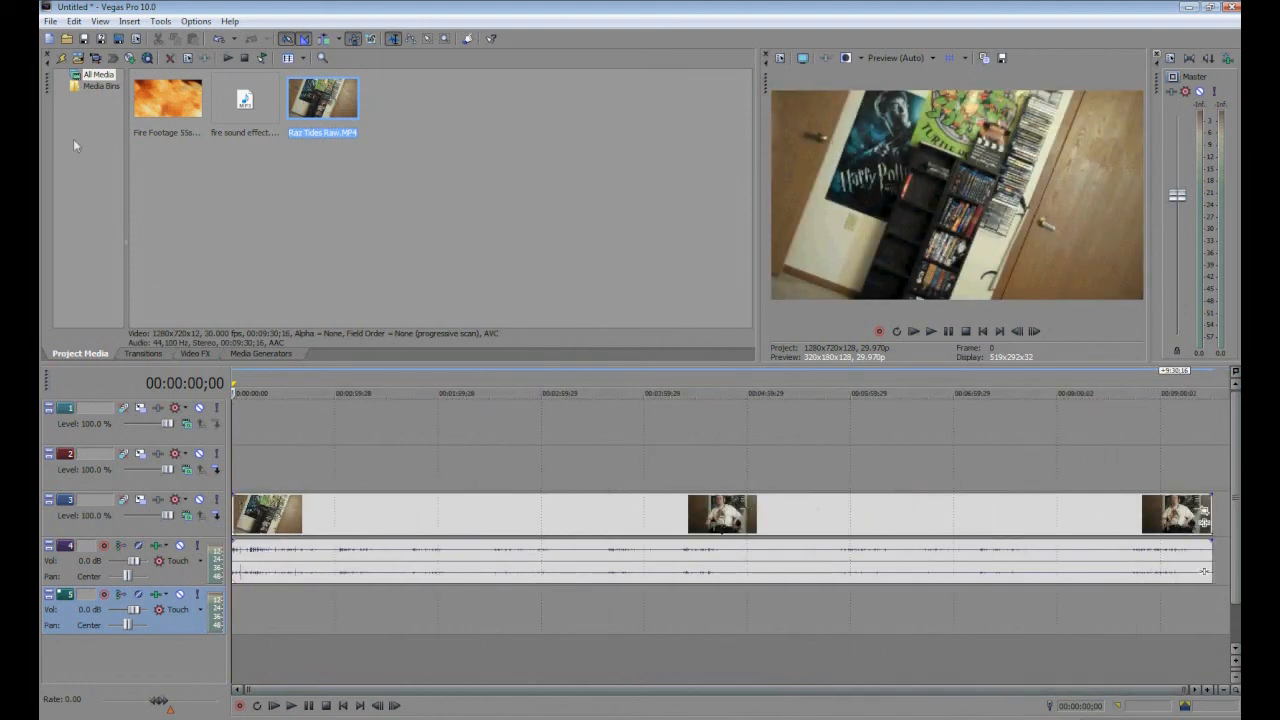
Trim the Raz Tides Raw clip to a short section starting at about 00:04:42;22.
{"action": "left_click", "coordinate": [694, 520]}
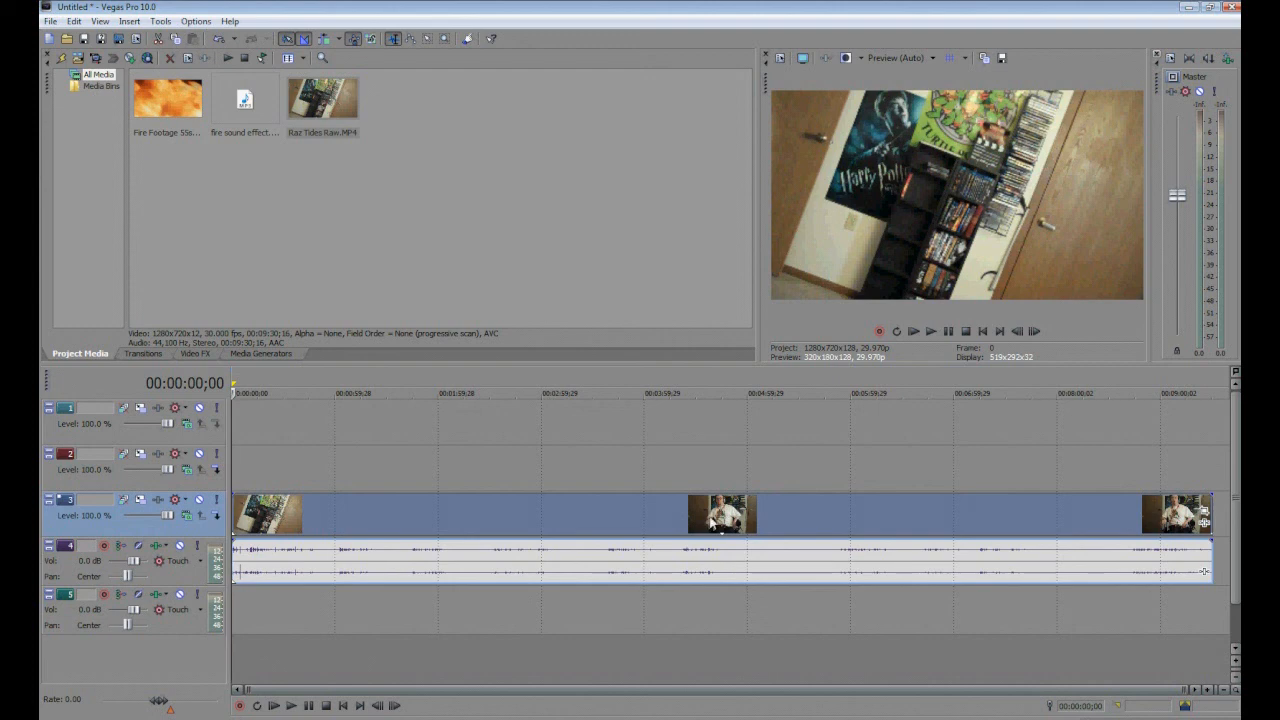
{"action": "left_click", "coordinate": [718, 521]}
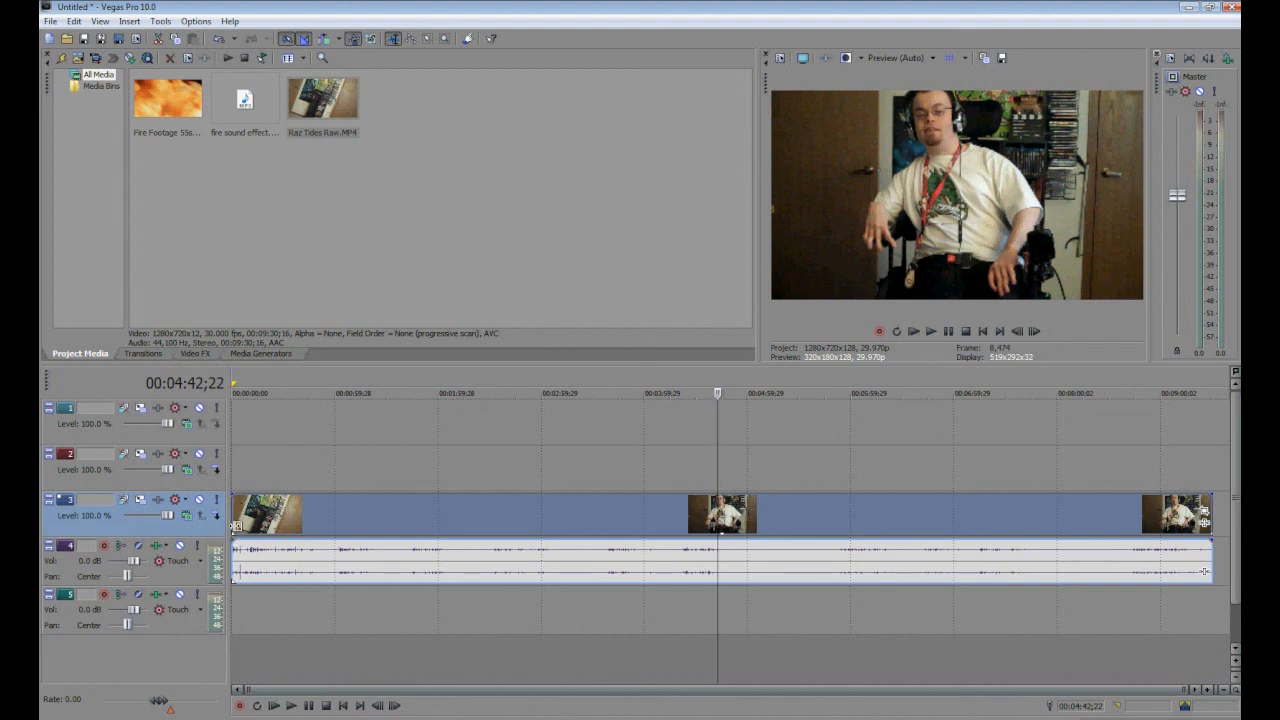
{"action": "left_click_drag", "start_coordinate": [236, 525], "coordinate": [718, 552]}
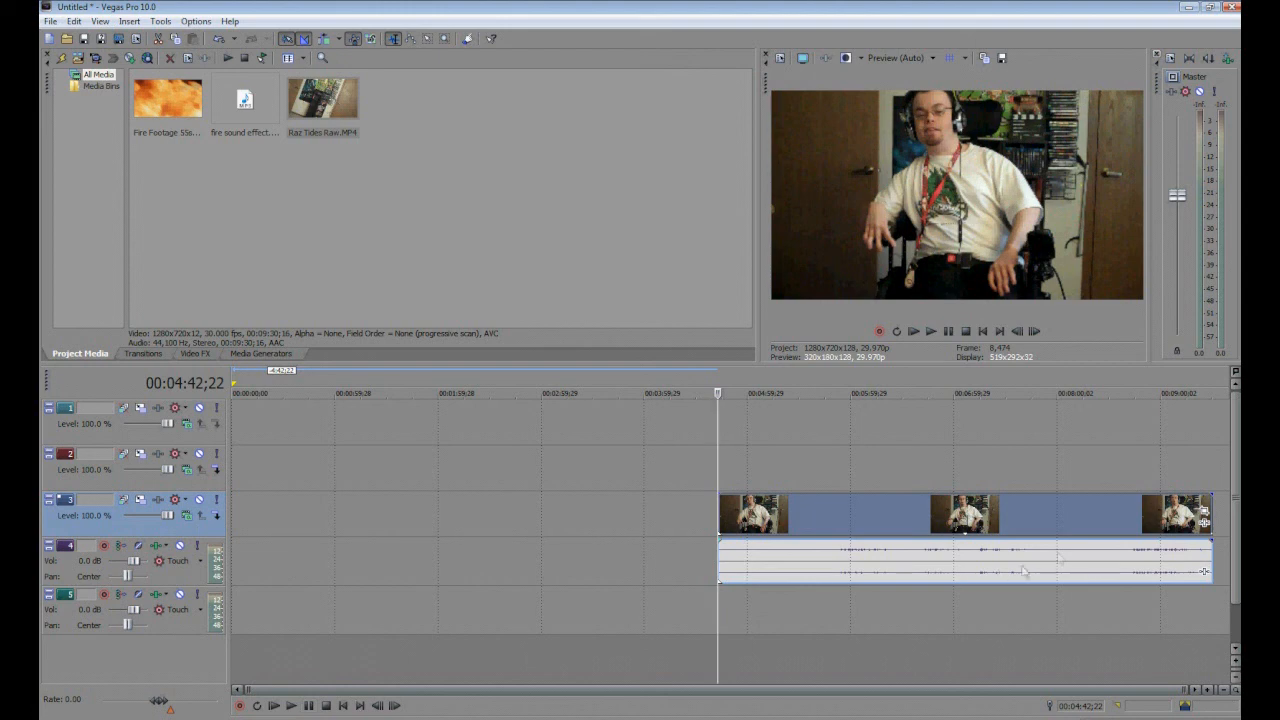
{"action": "left_click_drag", "start_coordinate": [1208, 520], "coordinate": [794, 605]}
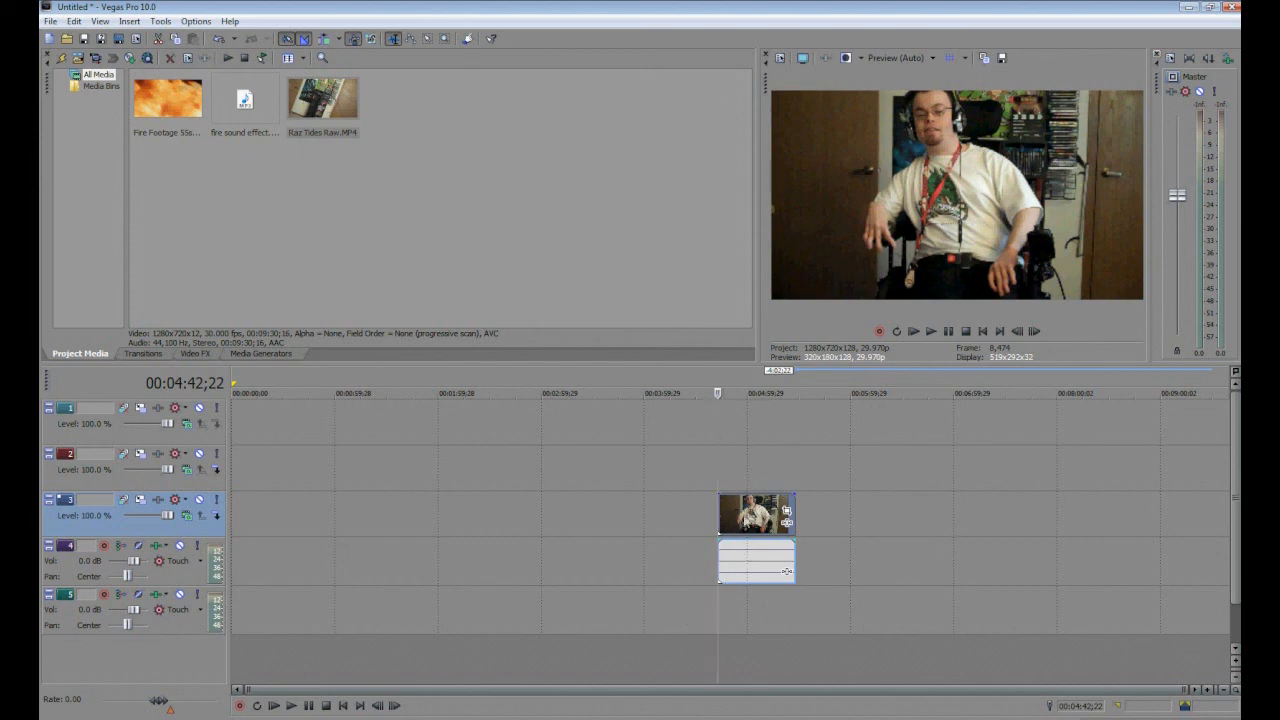
Move the trimmed clip and its audio to the beginning of the timeline.
{"action": "left_click_drag", "start_coordinate": [749, 530], "coordinate": [249, 527]}
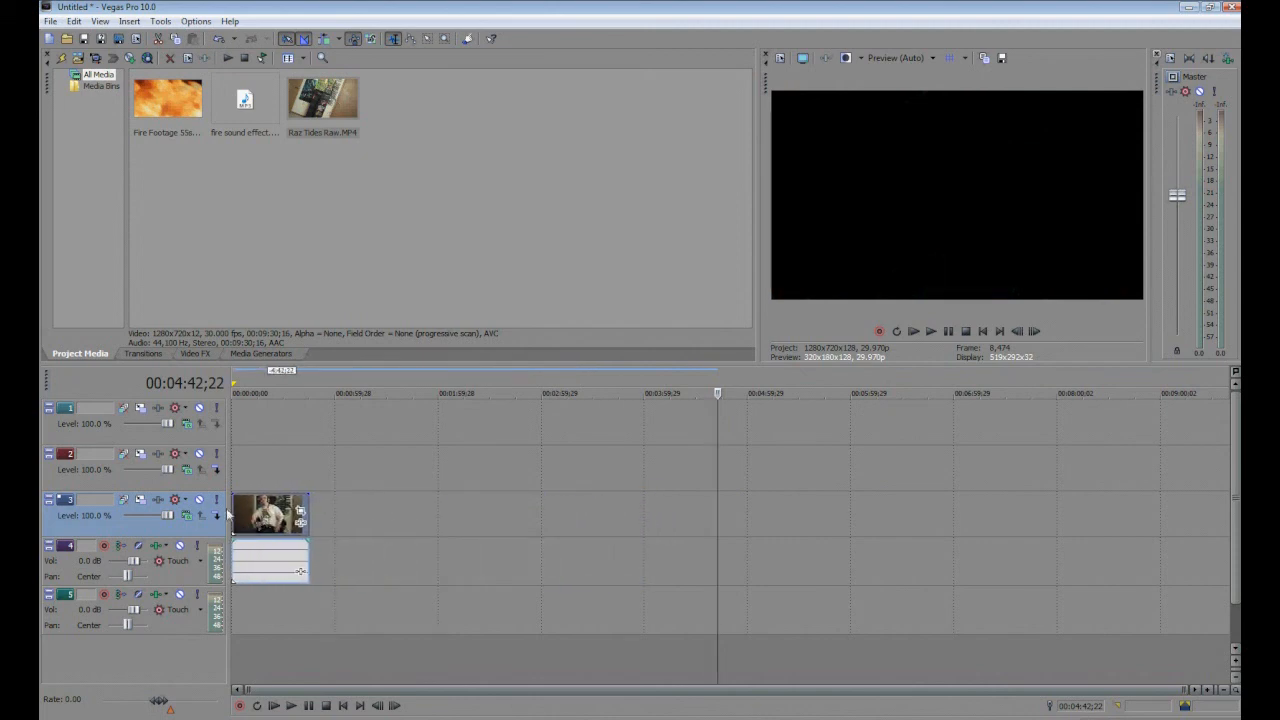
{"action": "left_click_drag", "start_coordinate": [236, 509], "coordinate": [239, 510]}
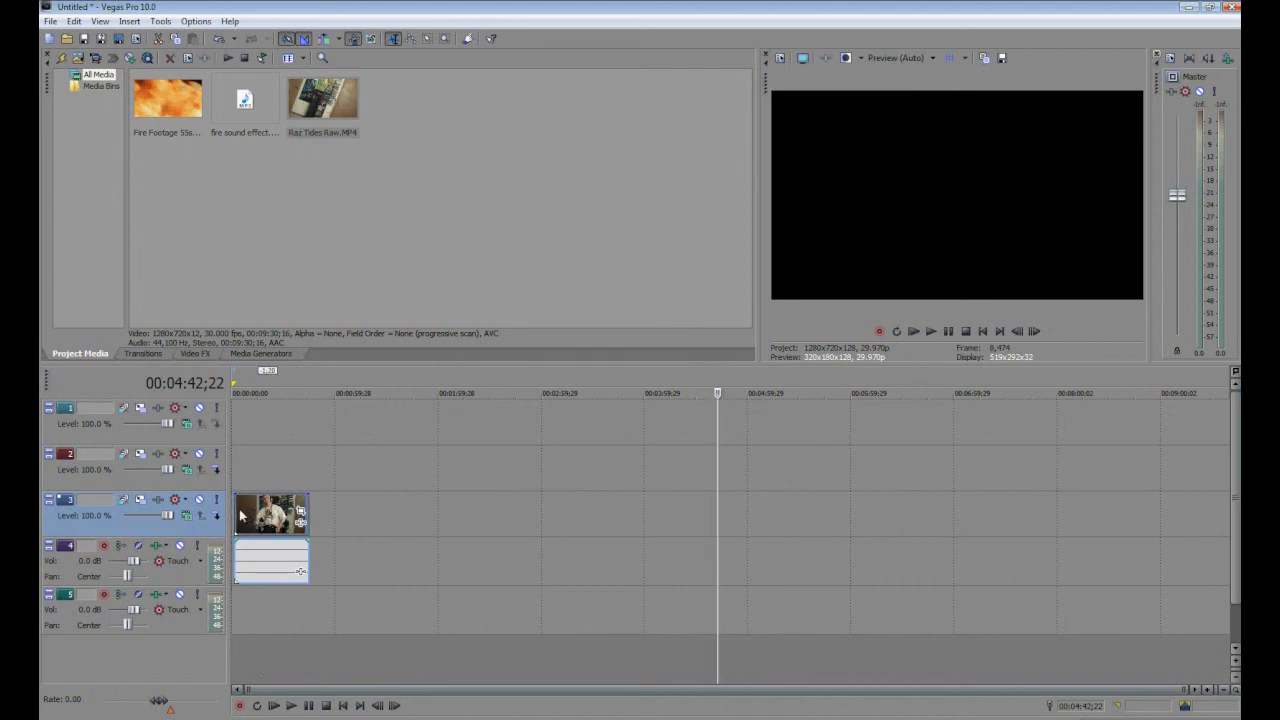
{"action": "left_click_drag", "start_coordinate": [237, 509], "coordinate": [233, 510]}
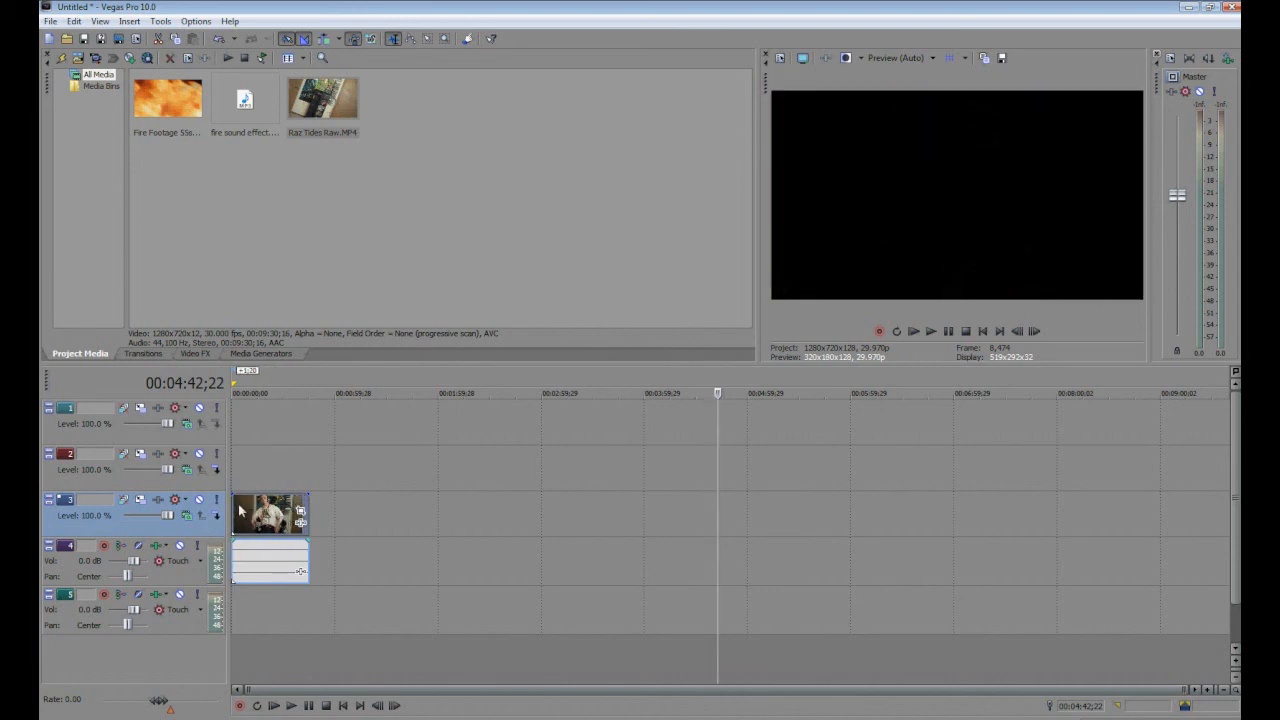
{"action": "left_click", "coordinate": [240, 511]}
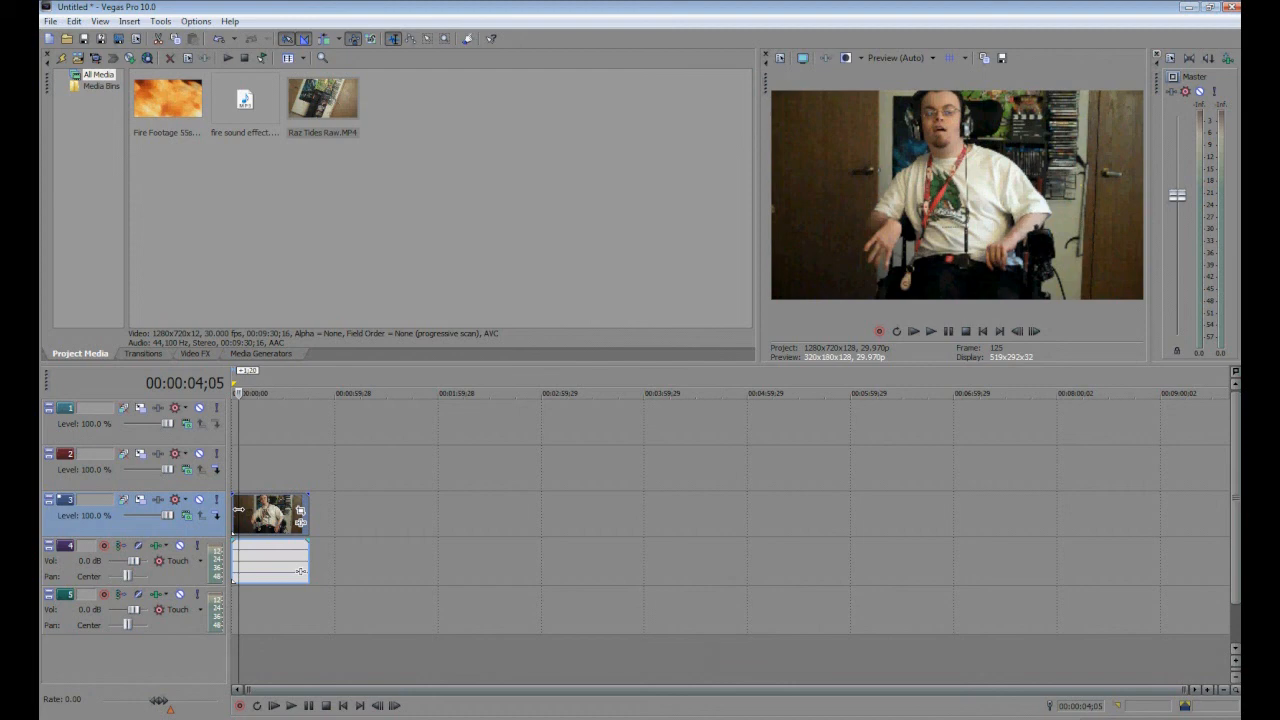
{"action": "left_click", "coordinate": [234, 510]}
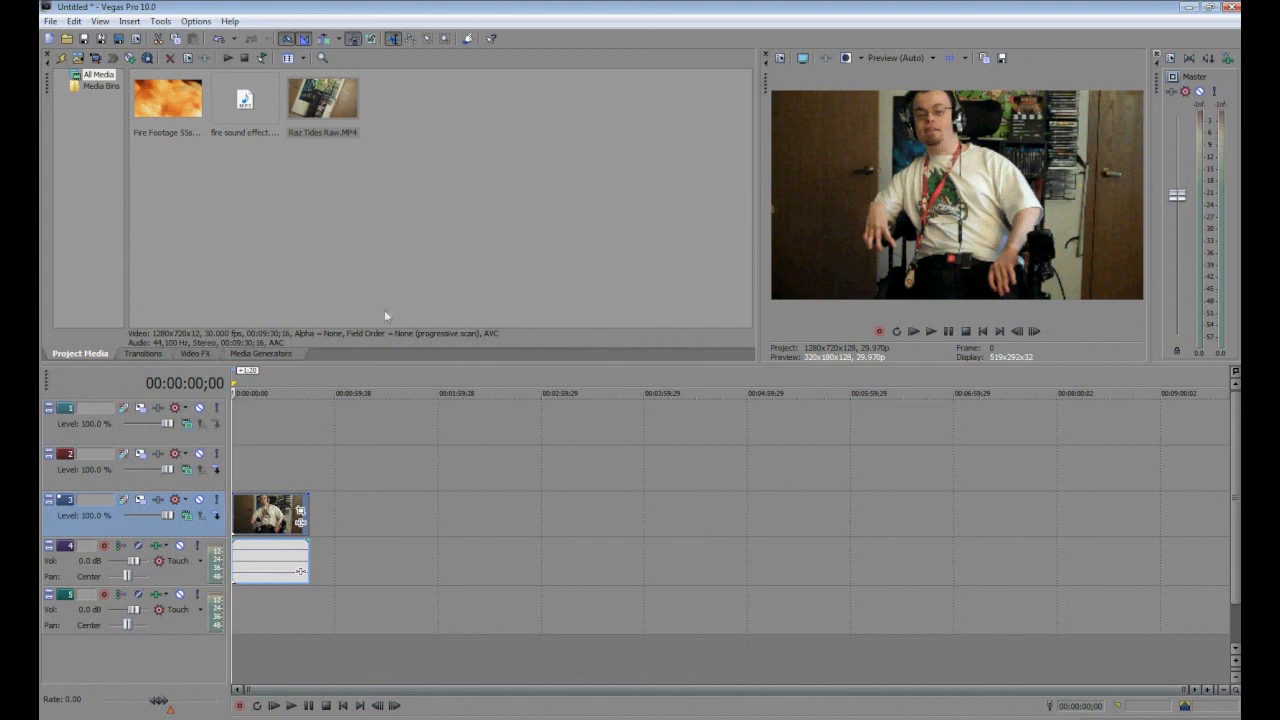
Add a Default Text media generator at the start of video track 2.
{"action": "left_click", "coordinate": [263, 354]}
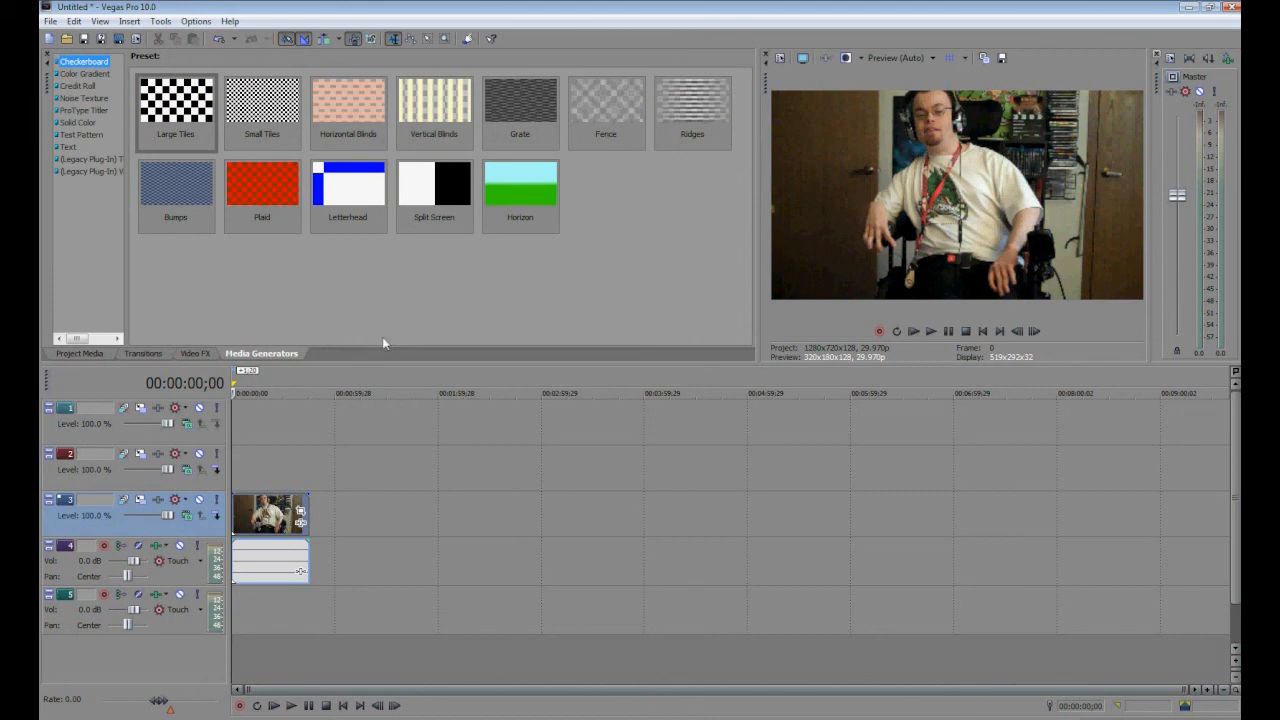
{"action": "left_click", "coordinate": [64, 148]}
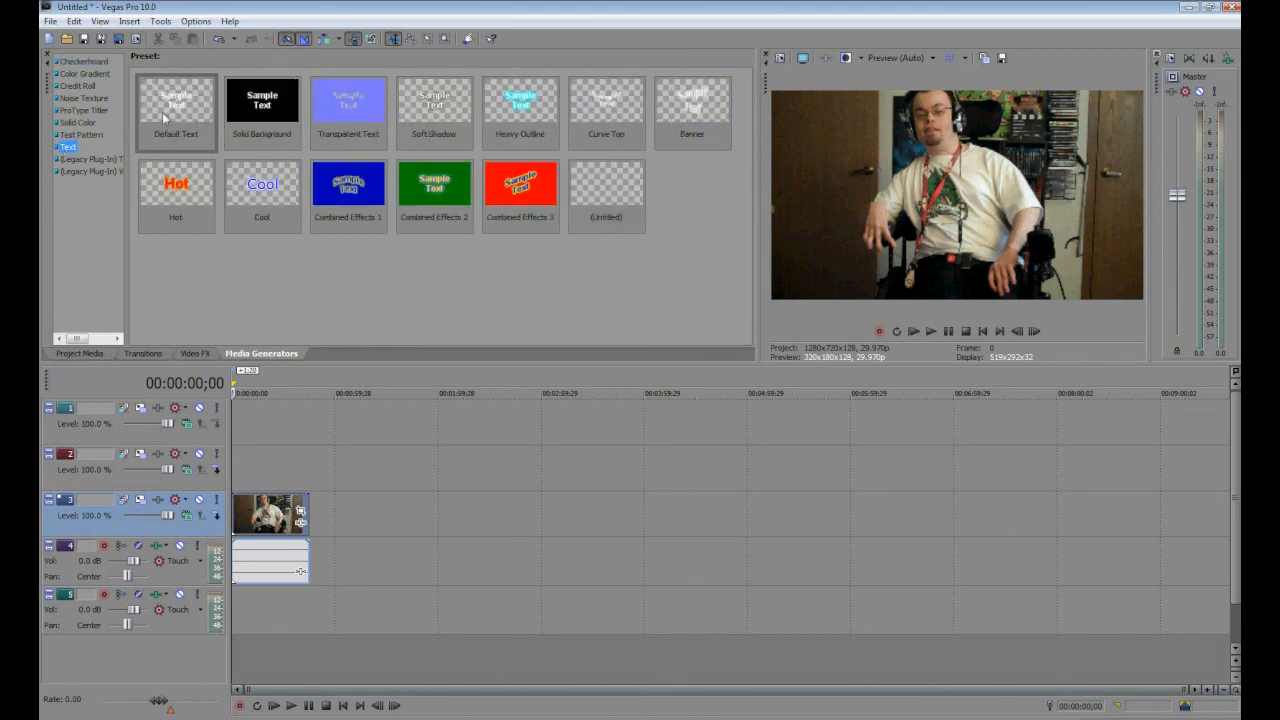
{"action": "left_click_drag", "start_coordinate": [172, 118], "coordinate": [236, 464]}
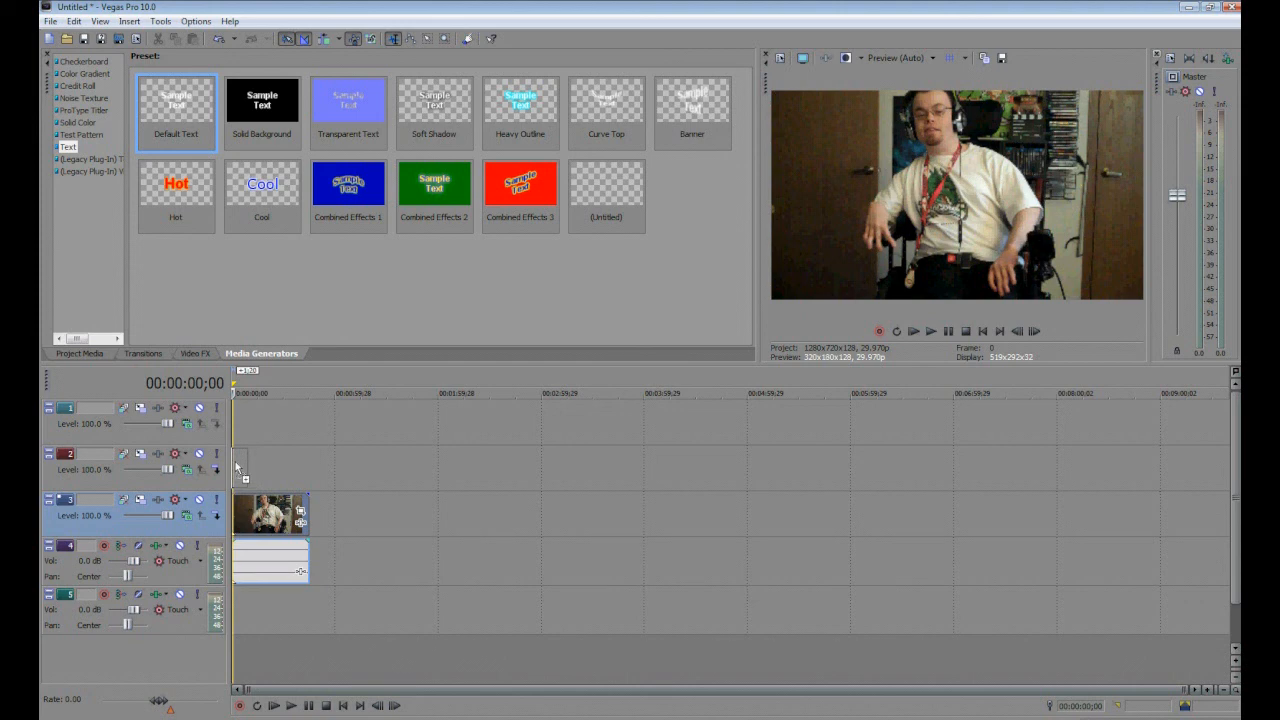
{"action": "left_click_drag", "start_coordinate": [236, 467], "coordinate": [237, 467]}
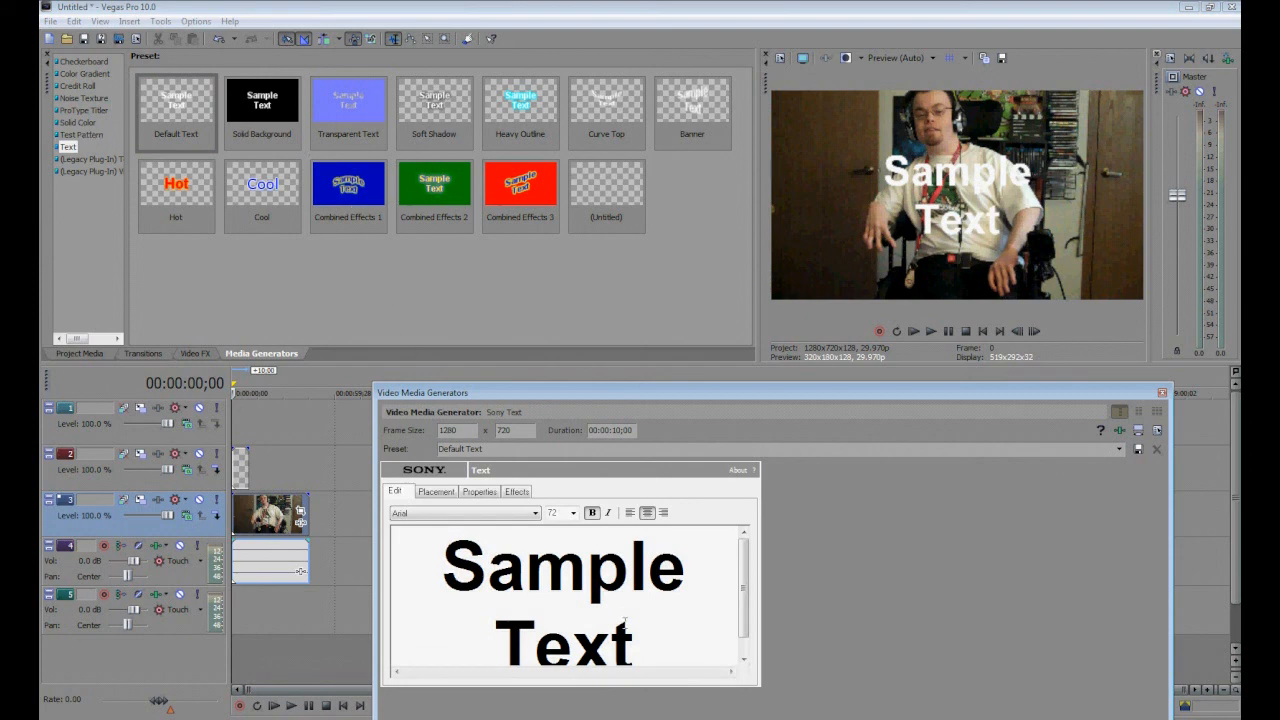
Set the text size to 48 and replace the sample text with "I'm on fire!".
{"action": "left_click", "coordinate": [574, 514]}
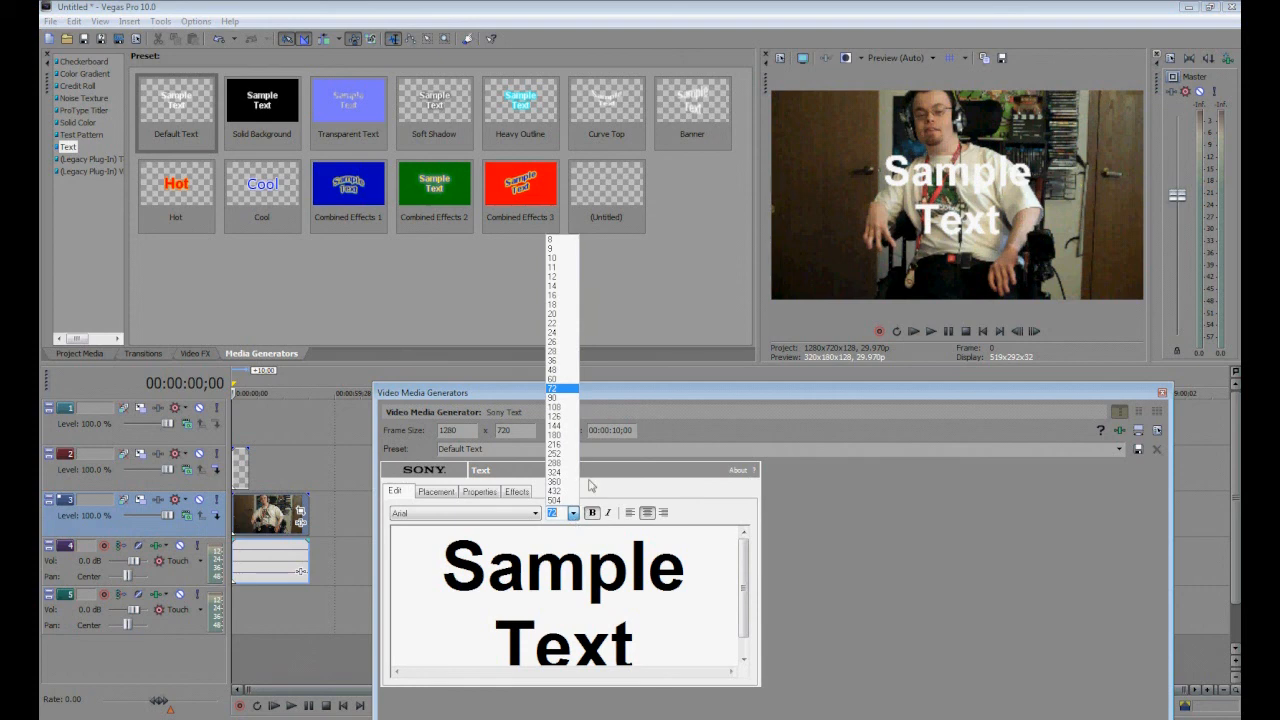
{"action": "left_click", "coordinate": [566, 372]}
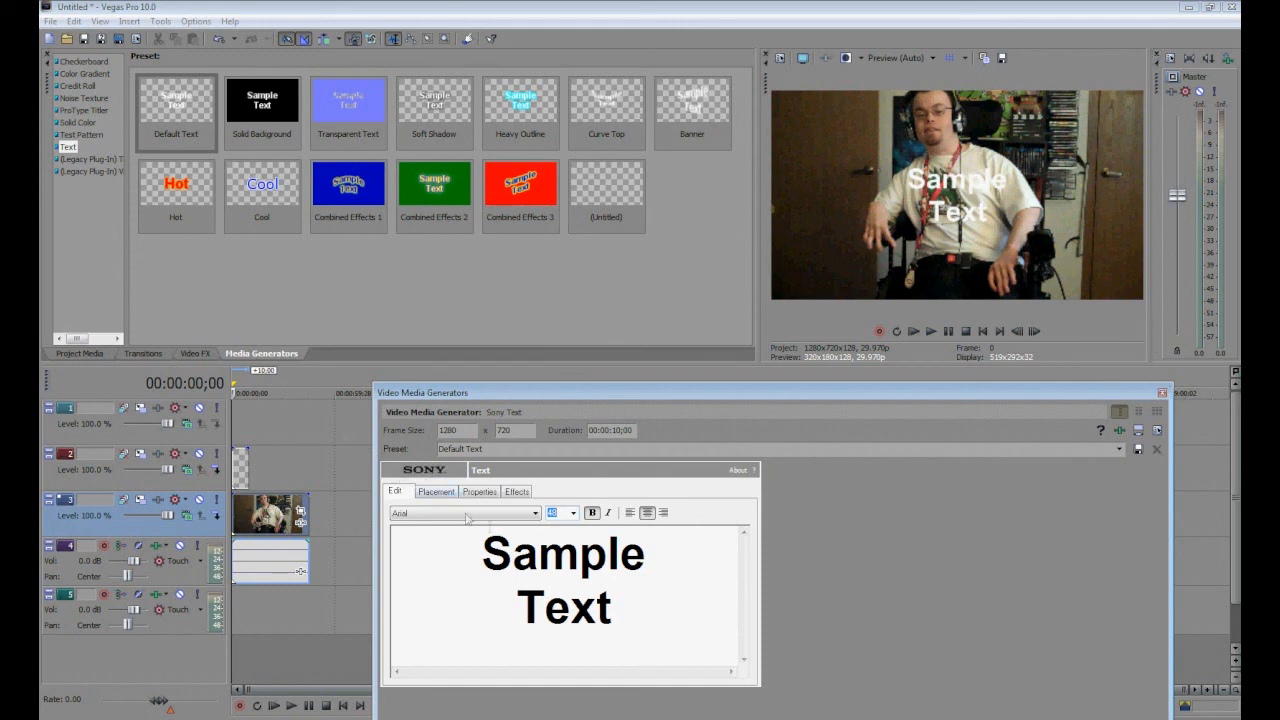
{"action": "left_click", "coordinate": [628, 617]}
{"action": "key", "text": "BackSpace"}
{"action": "key", "text": "BackSpace"}
{"action": "key", "text": "BackSpace"}
{"action": "key", "text": "BackSpace"}
{"action": "key", "text": "BackSpace"}
{"action": "key", "text": "BackSpace"}
{"action": "key", "text": "BackSpace"}
{"action": "key", "text": "BackSpace"}
{"action": "key", "text": "BackSpace"}
{"action": "key", "text": "BackSpace"}
{"action": "key", "text": "BackSpace"}
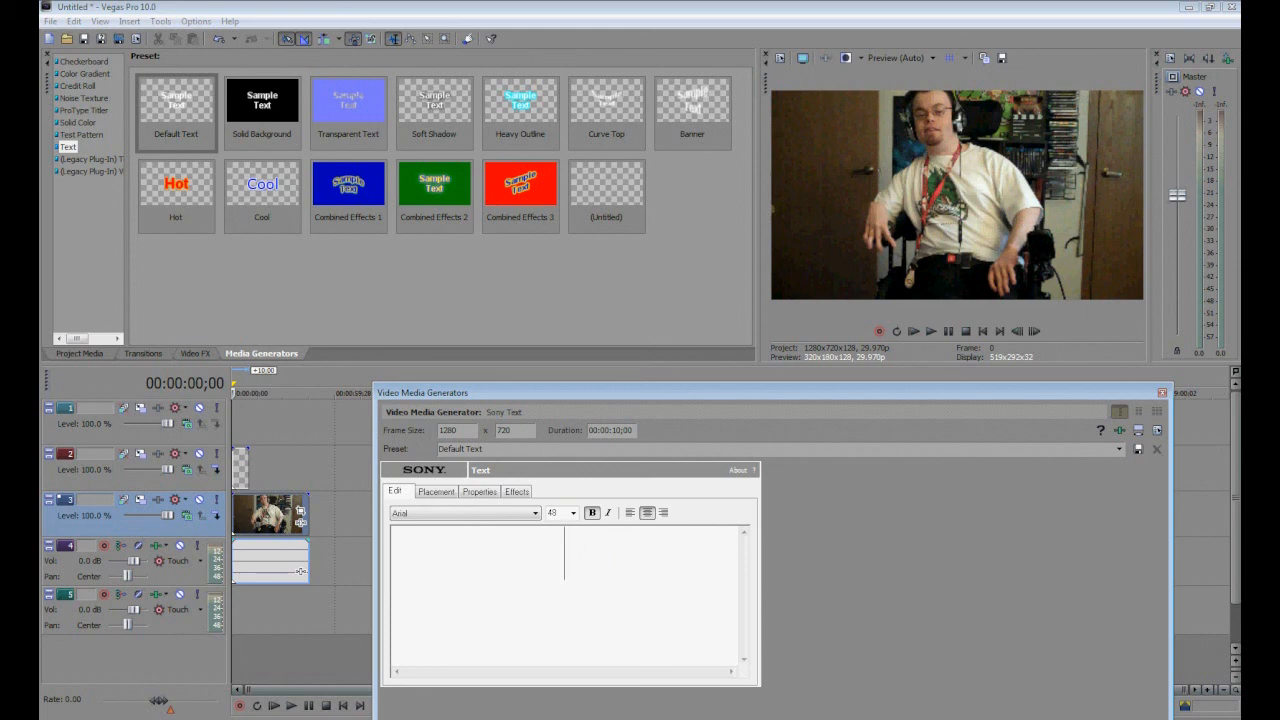
{"action": "type", "text": "I'm "}
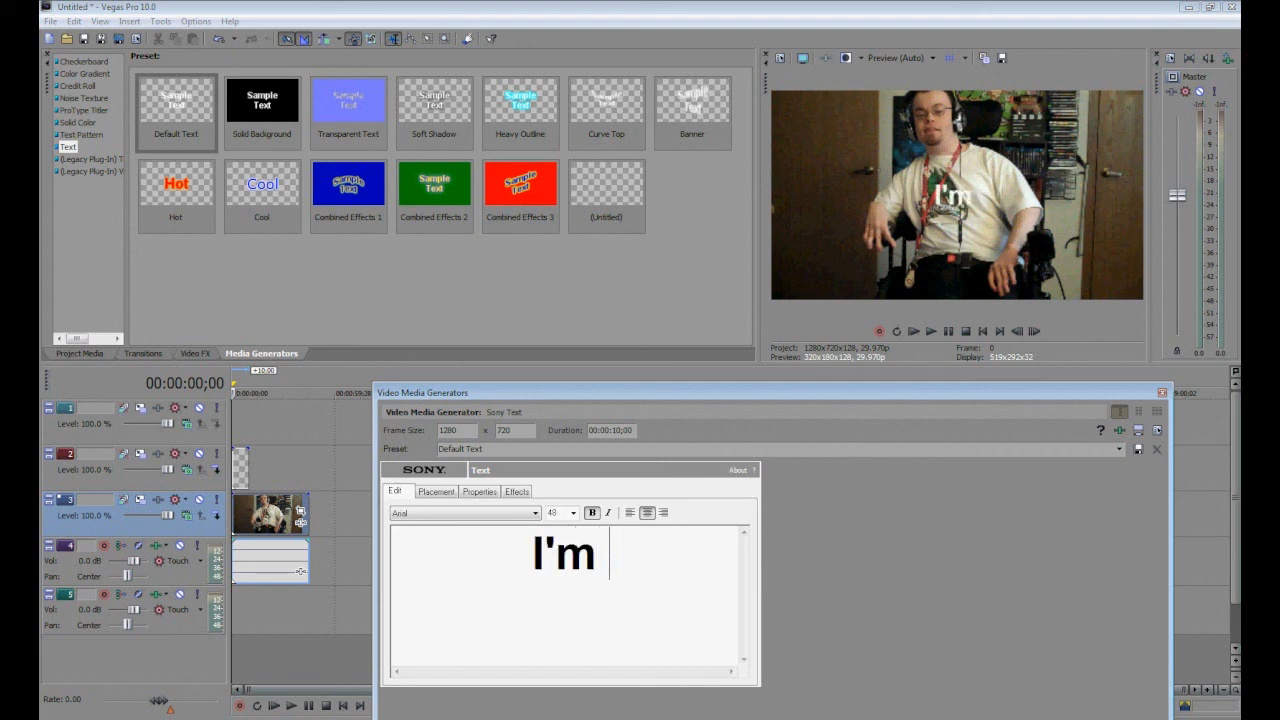
{"action": "type", "text": "o"}
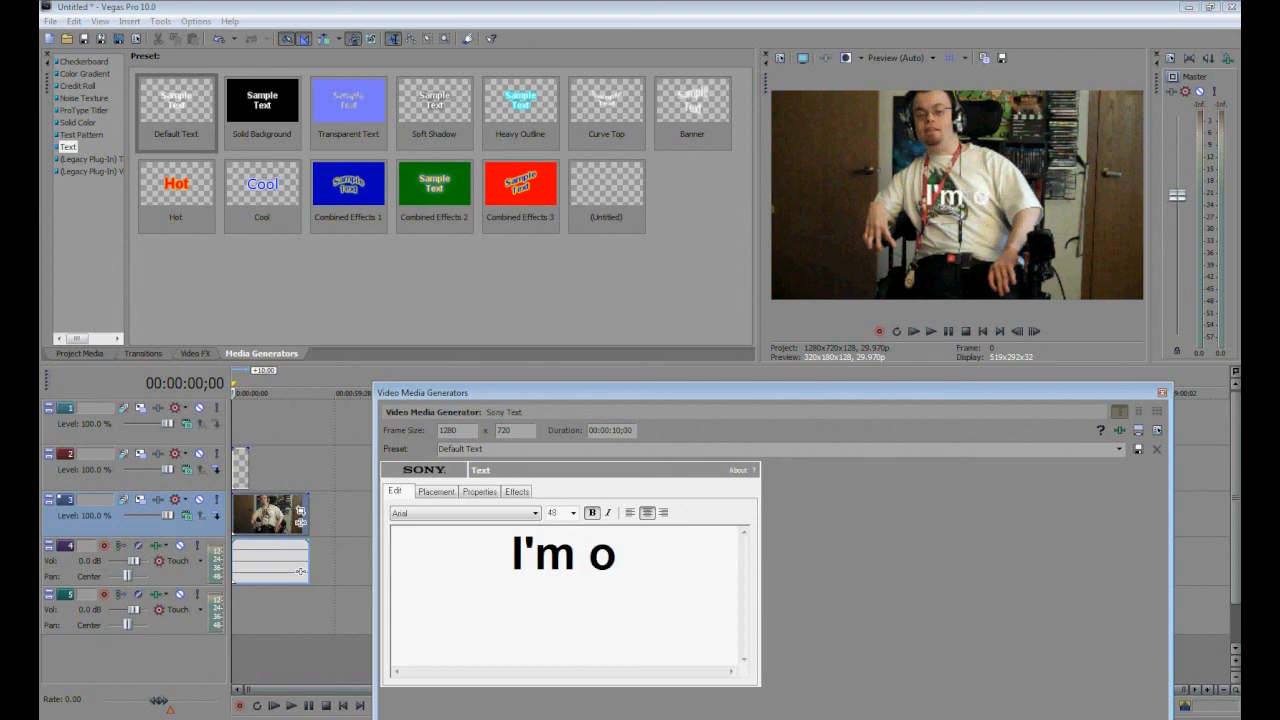
{"action": "type", "text": "n fire"}
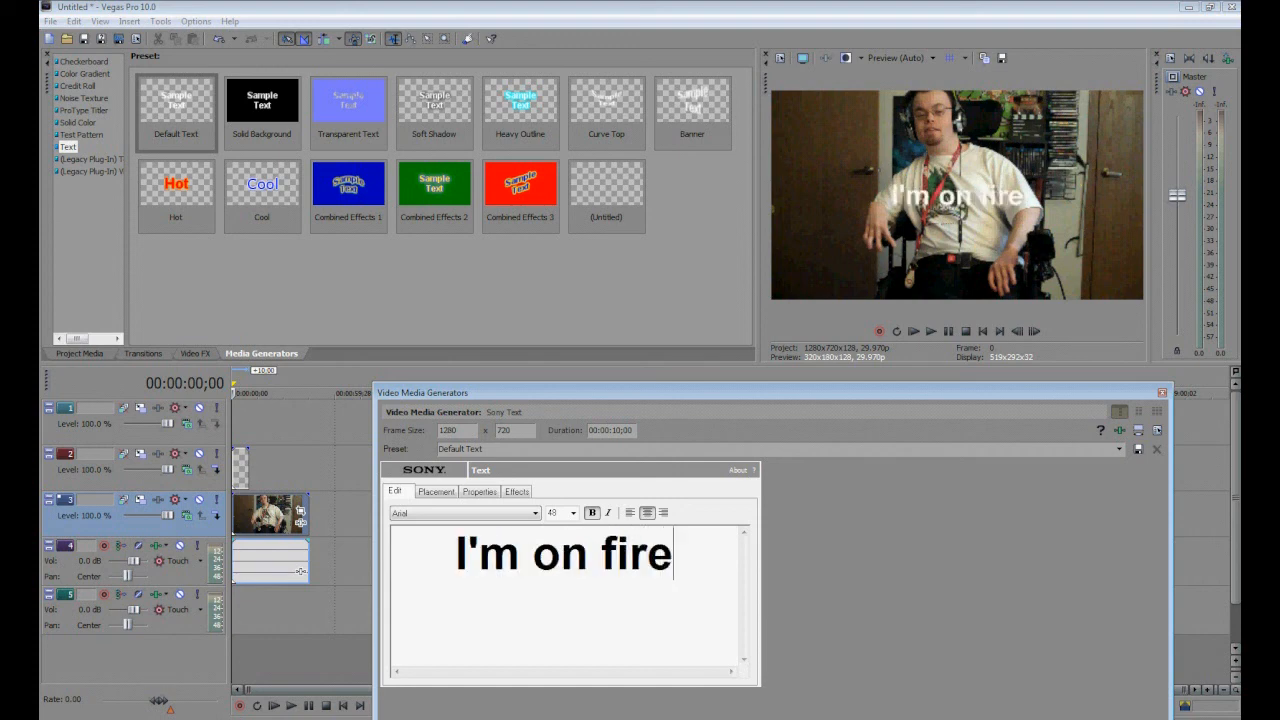
{"action": "type", "text": "!"}
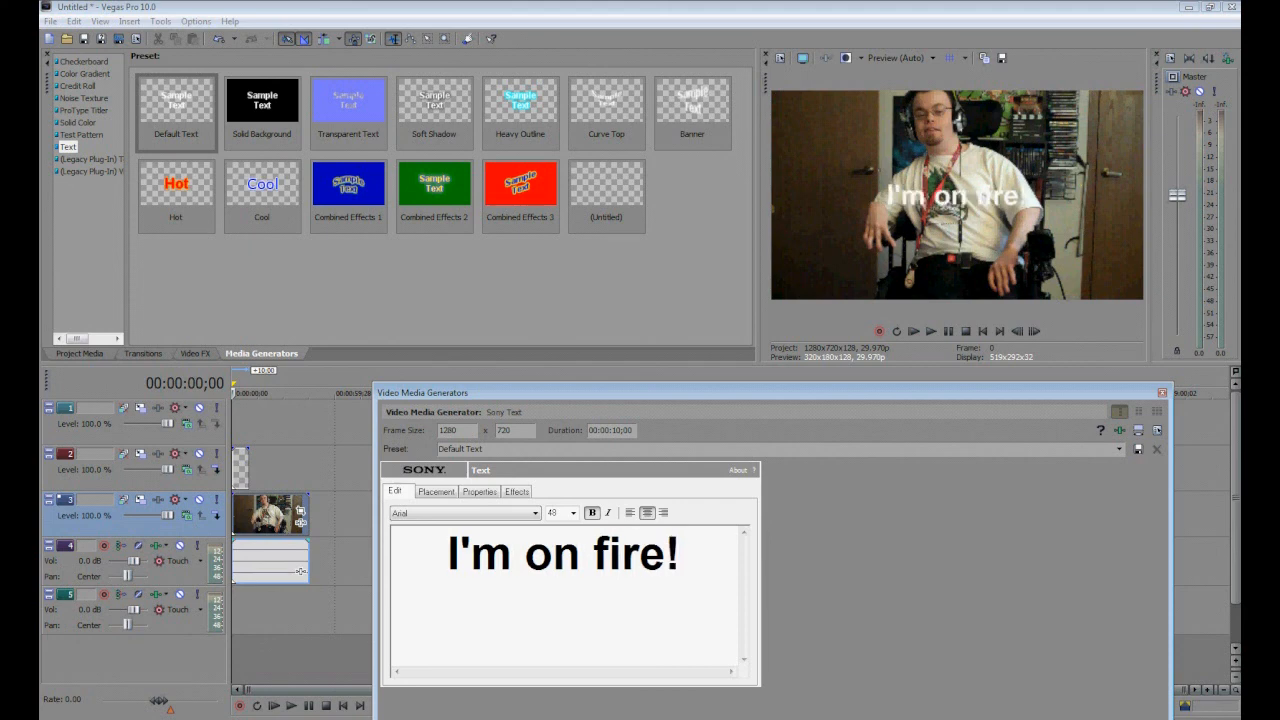
Move the title to the bottom of the frame, close the generator, and trim the text event to the clip's length.
{"action": "left_click", "coordinate": [435, 494]}
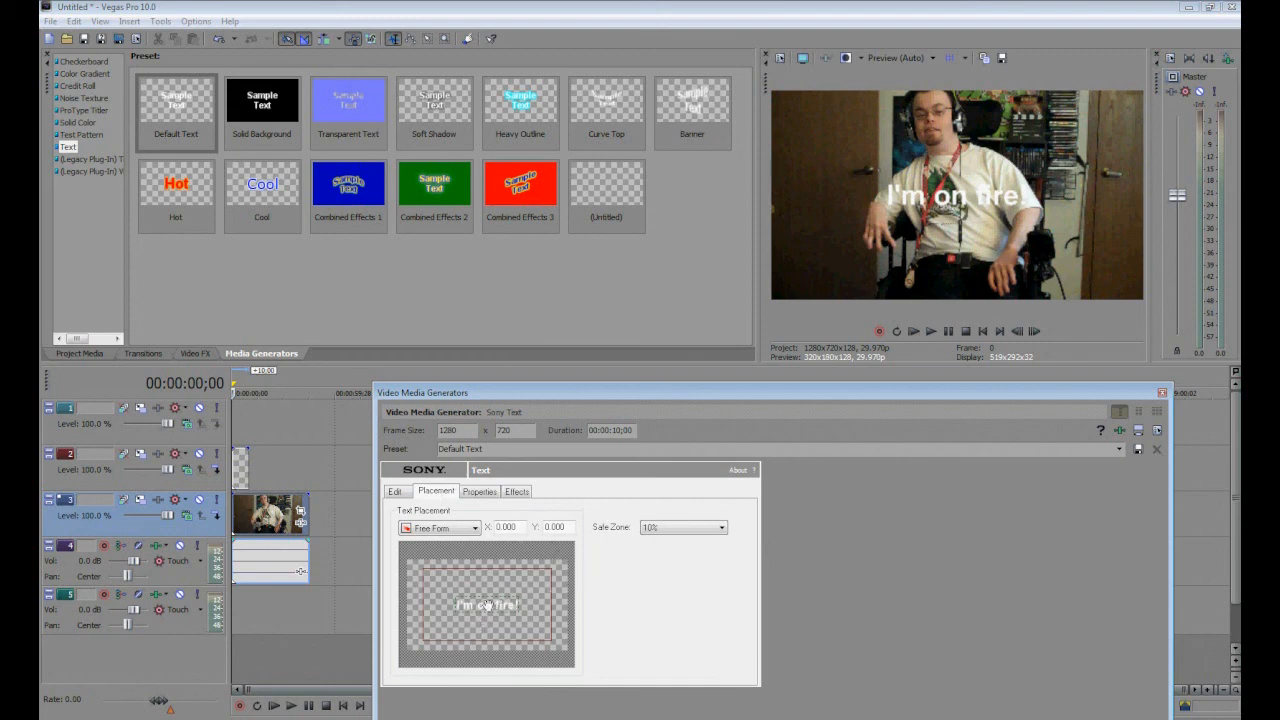
{"action": "left_click_drag", "start_coordinate": [487, 606], "coordinate": [487, 644]}
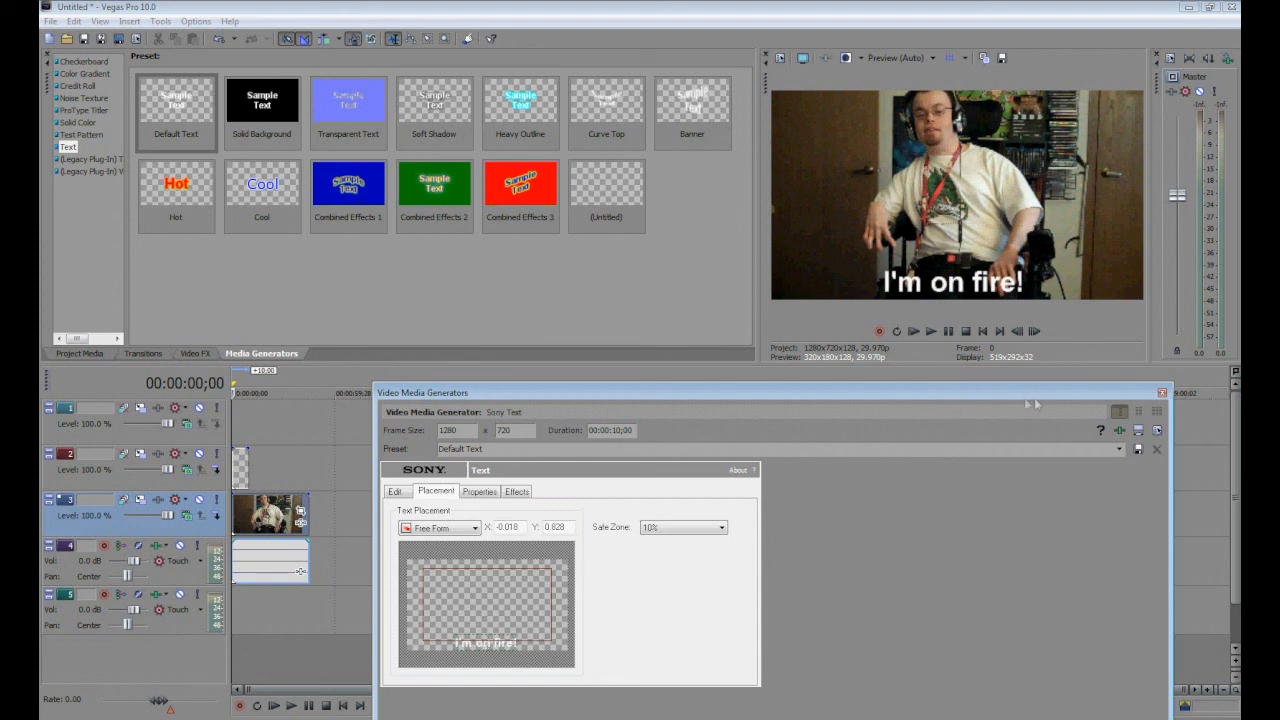
{"action": "left_click", "coordinate": [1162, 393]}
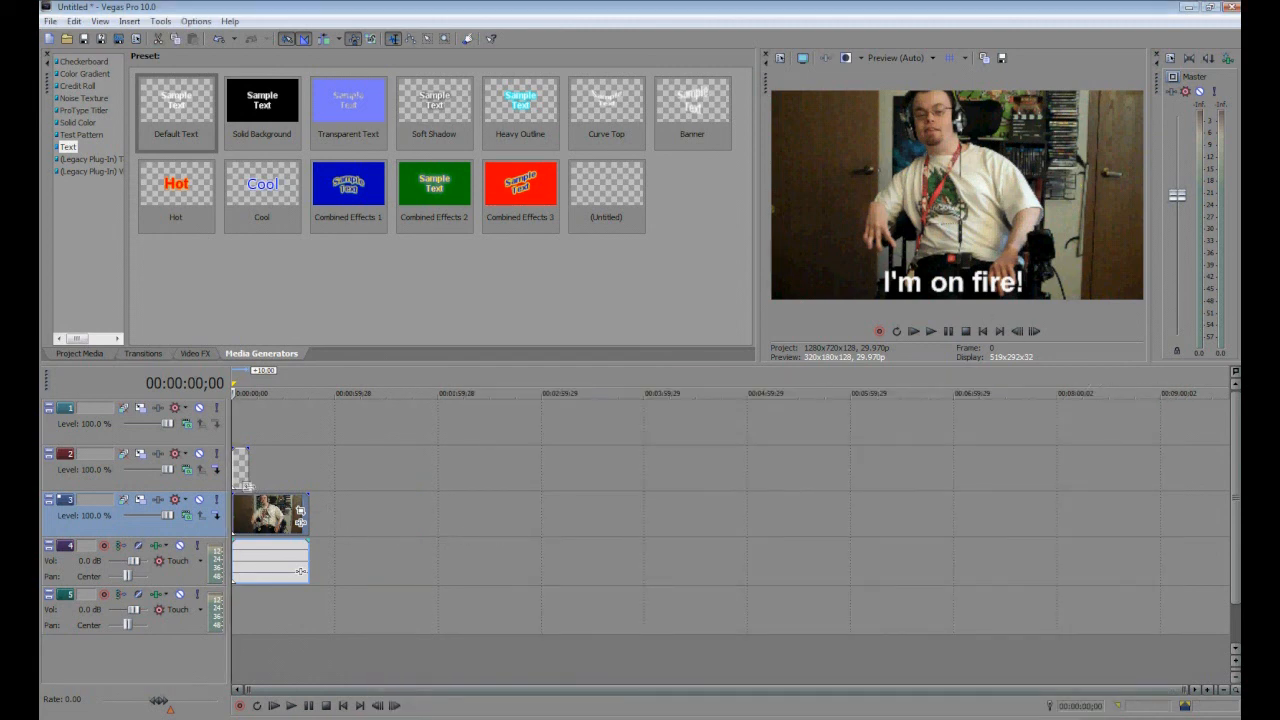
{"action": "left_click", "coordinate": [248, 480]}
{"action": "left_click_drag", "start_coordinate": [248, 480], "coordinate": [320, 500]}
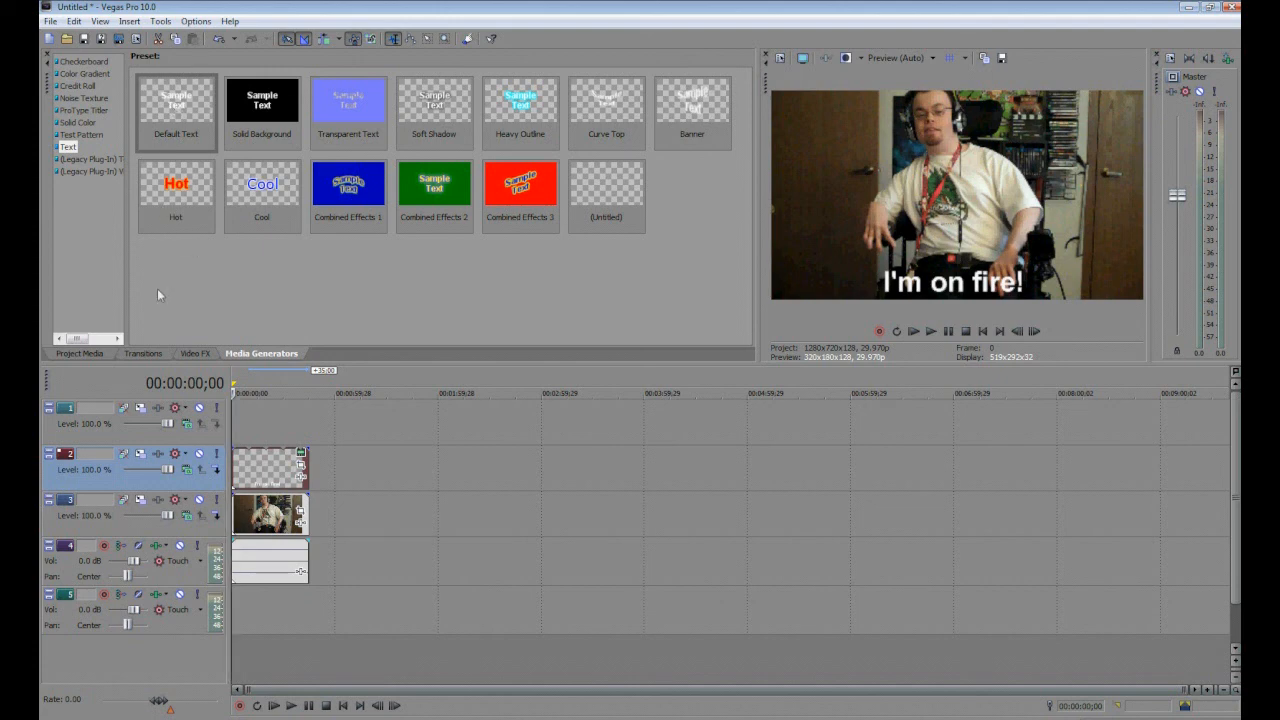
Place the fire sound effect at the start of audio track 5 and trim it to the clip's length.
{"action": "left_click", "coordinate": [70, 354]}
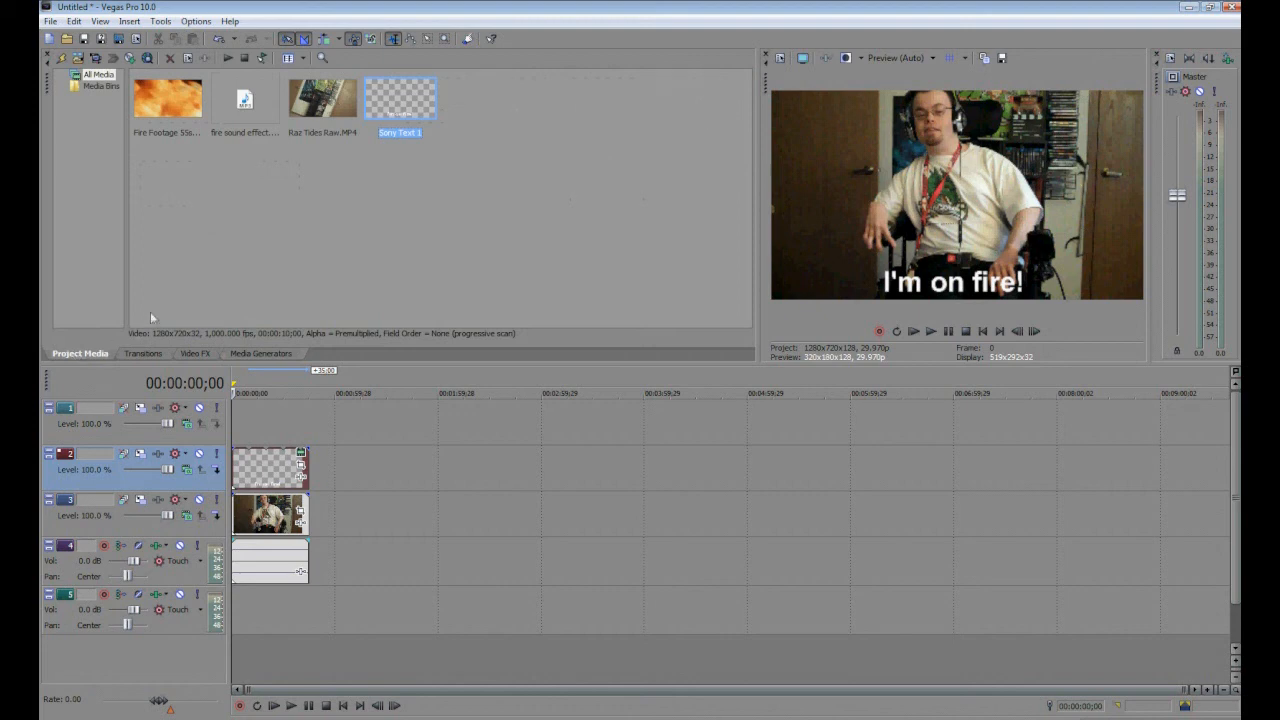
{"action": "left_click", "coordinate": [258, 108]}
{"action": "mouse_move", "coordinate": [258, 108]}
{"action": "left_mouse_down"}
{"action": "mouse_move", "coordinate": [262, 142]}
{"action": "mouse_move", "coordinate": [165, 426]}
{"action": "mouse_move", "coordinate": [224, 560]}
{"action": "left_mouse_up"}
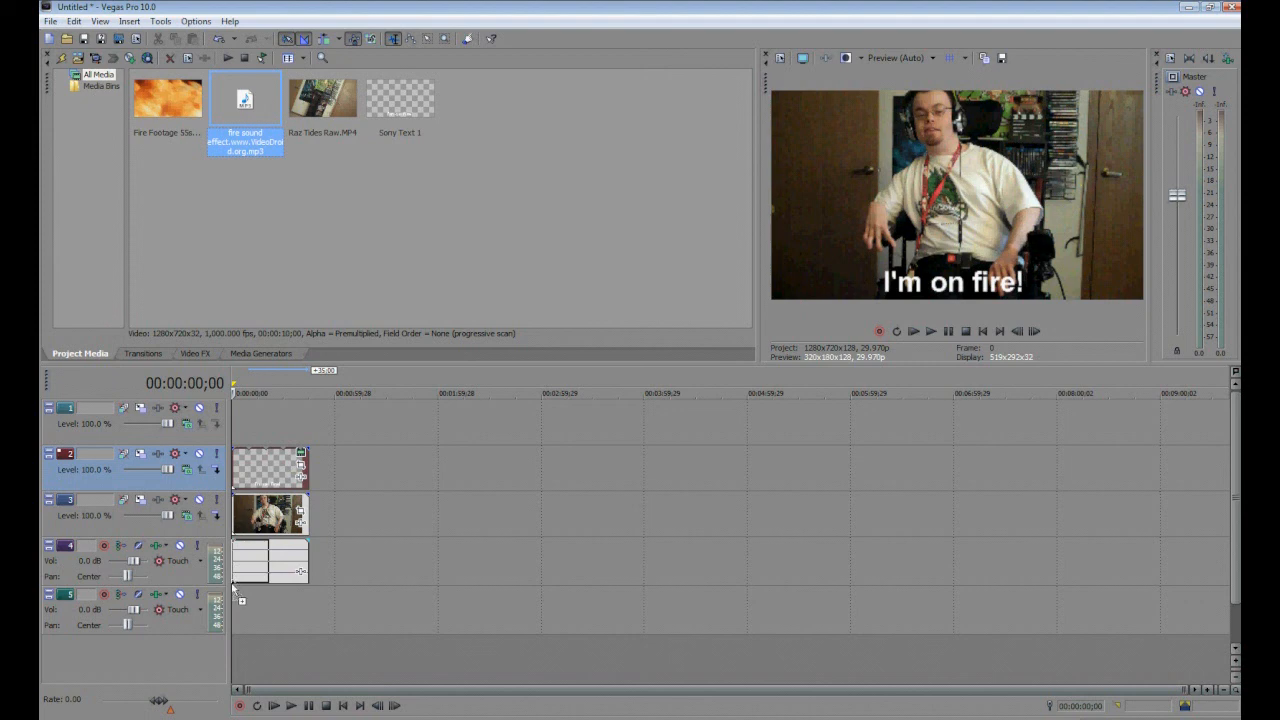
{"action": "left_click_drag", "start_coordinate": [233, 587], "coordinate": [238, 597]}
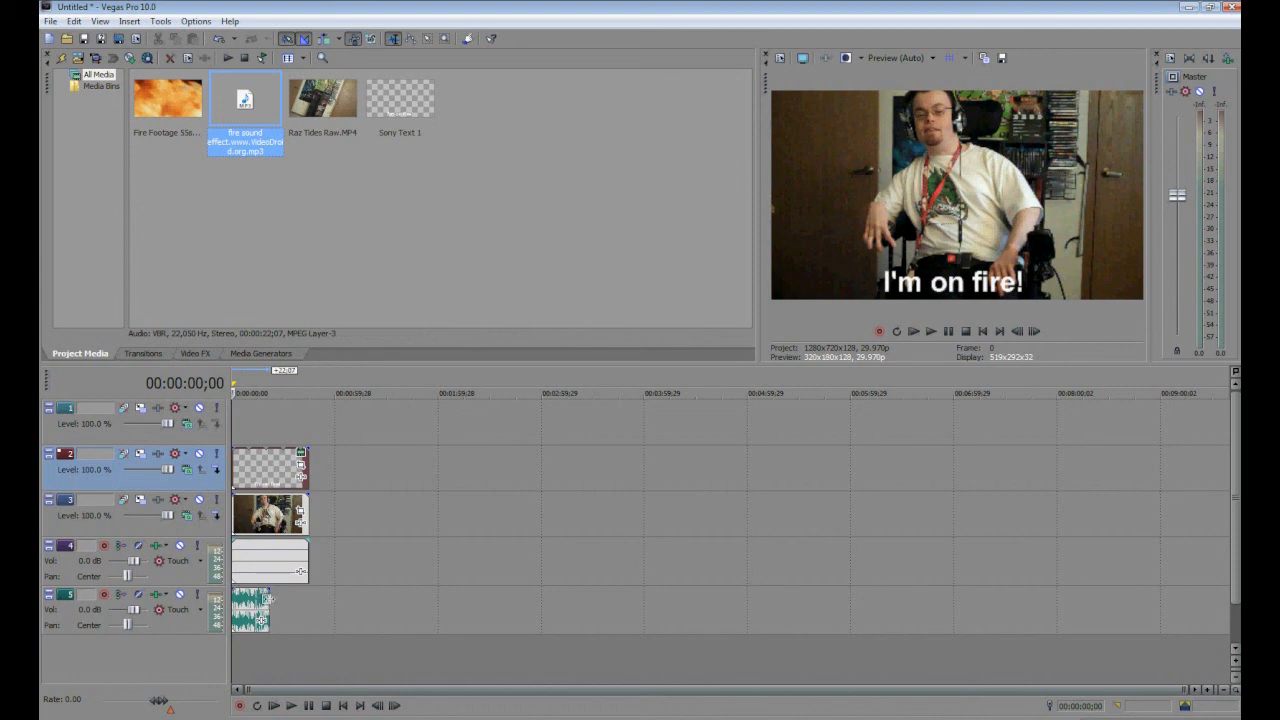
{"action": "left_click", "coordinate": [267, 599]}
{"action": "left_click_drag", "start_coordinate": [269, 600], "coordinate": [302, 613]}
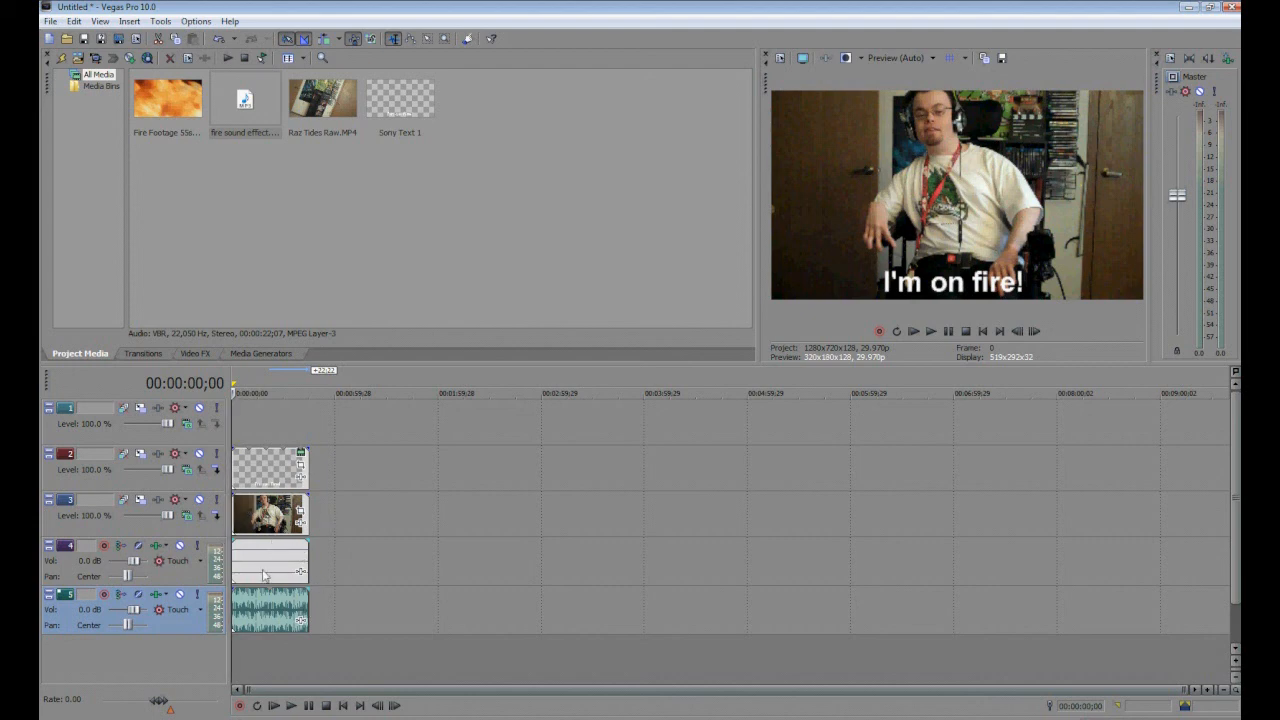
Delete audio track 4 holding the original clip's audio.
{"action": "right_click", "coordinate": [168, 574]}
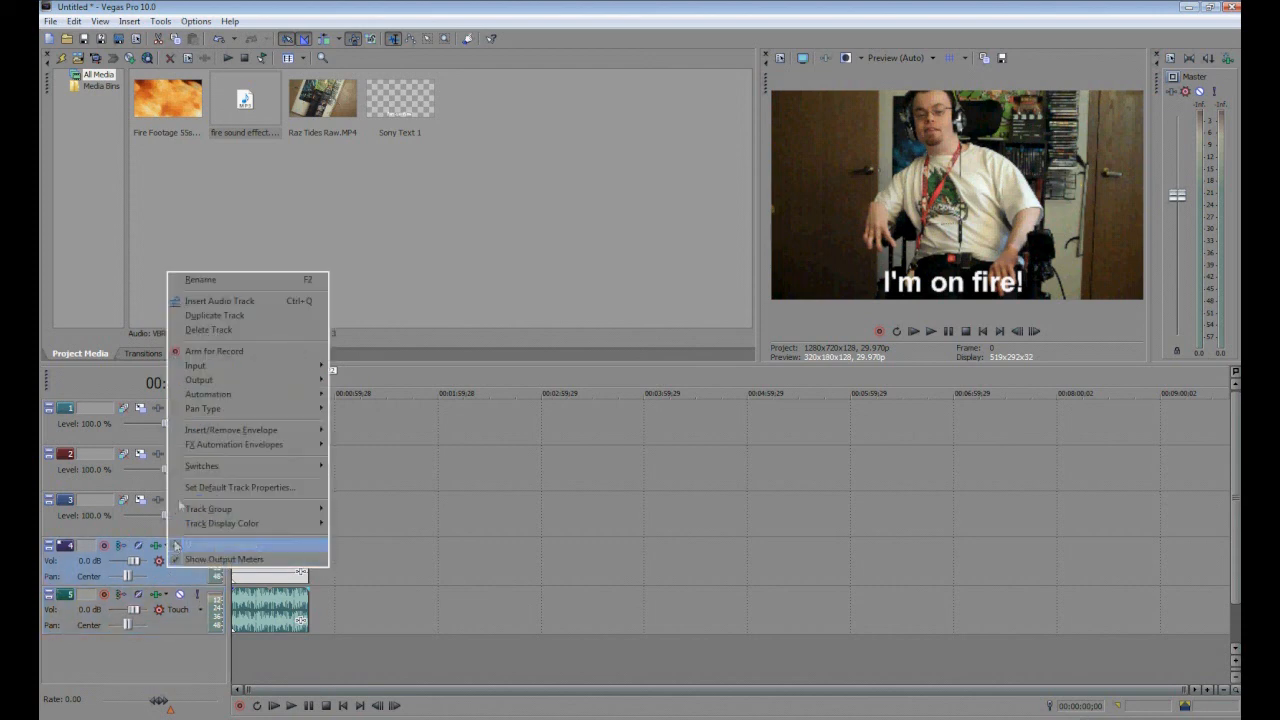
{"action": "left_click", "coordinate": [215, 331]}
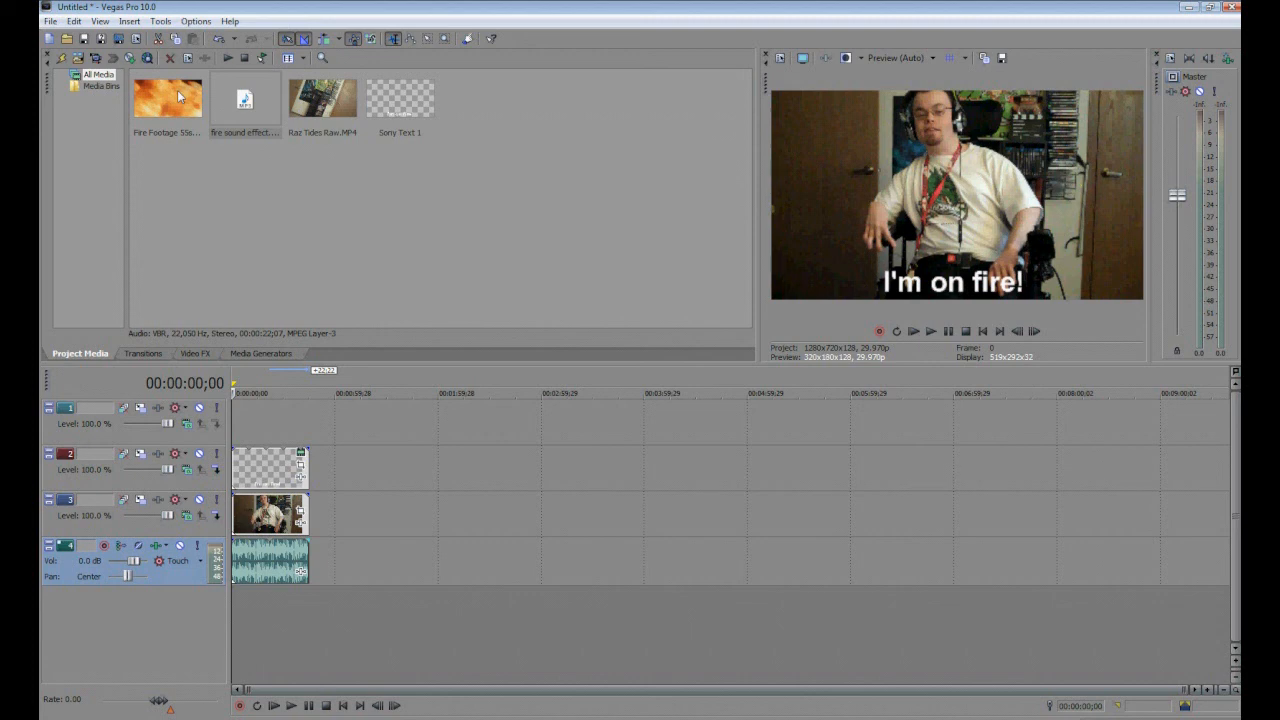
Place Fire Footage 55s at the start of video track 1 and trim it to the clip's length.
{"action": "left_click_drag", "start_coordinate": [177, 90], "coordinate": [245, 410]}
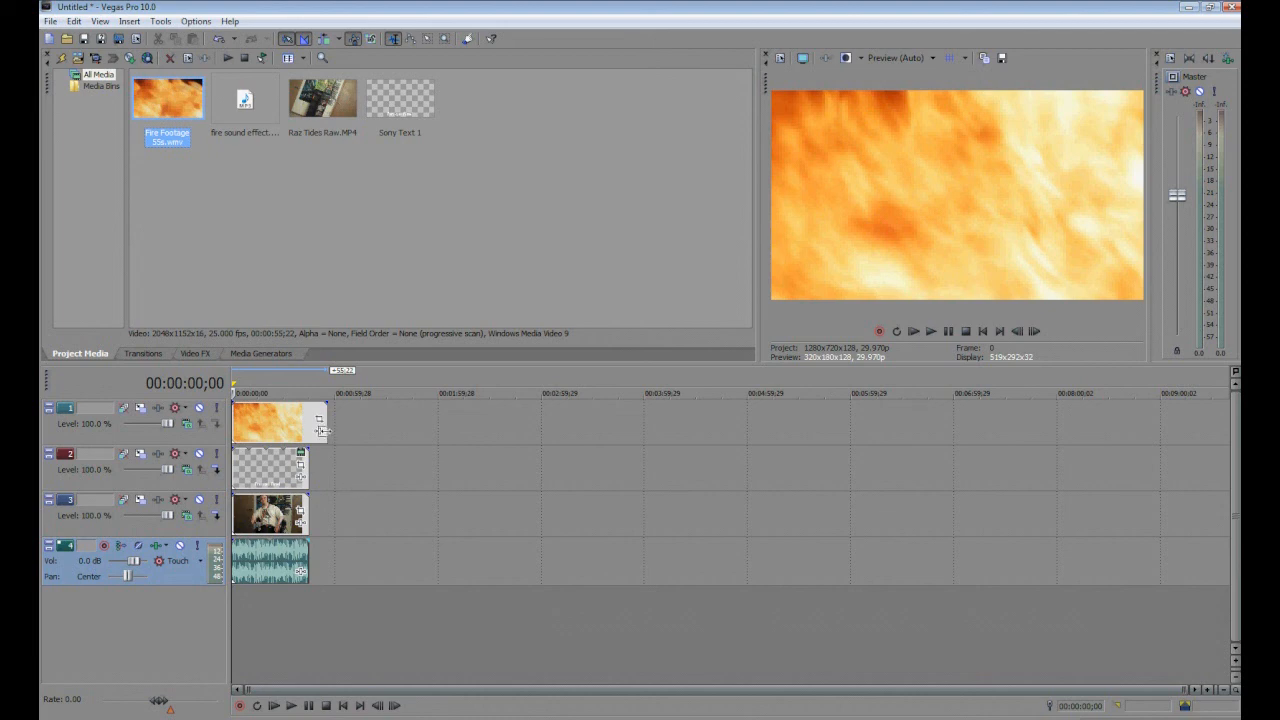
{"action": "left_click_drag", "start_coordinate": [323, 431], "coordinate": [311, 437]}
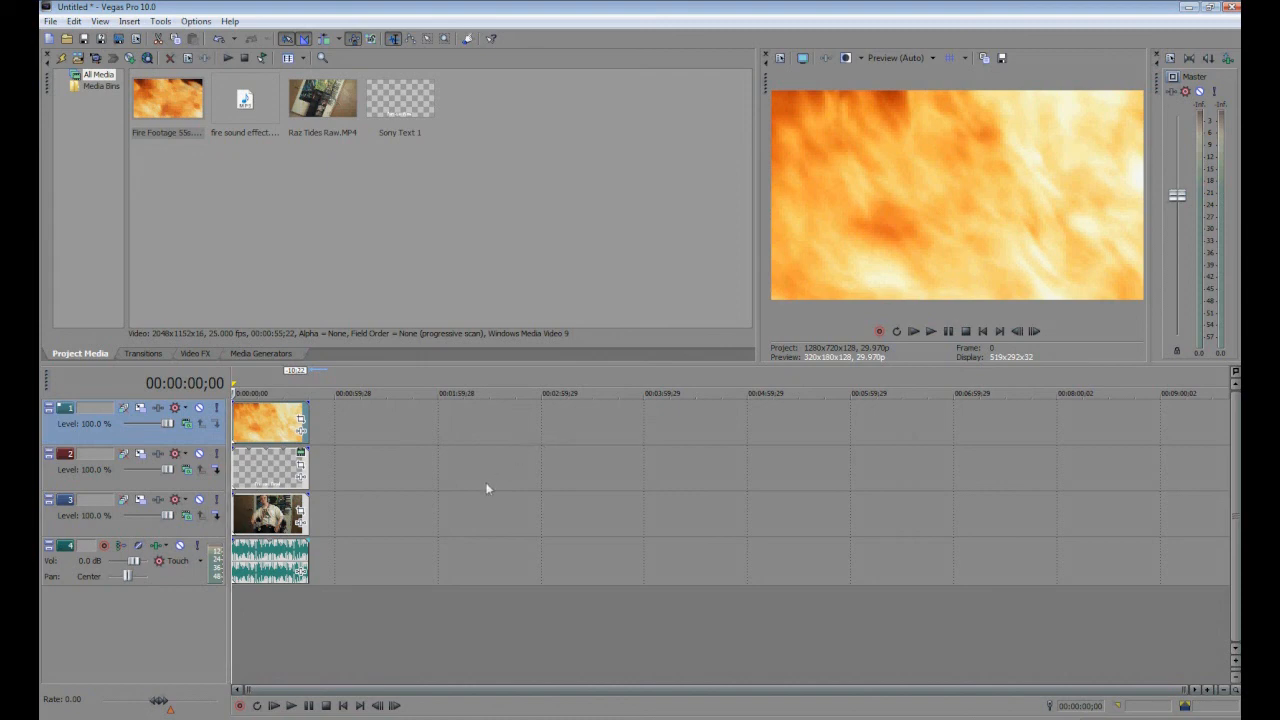
Set track 1's compositing mode to Multiply (Mask) and preview the result.
{"action": "left_click", "coordinate": [187, 424]}
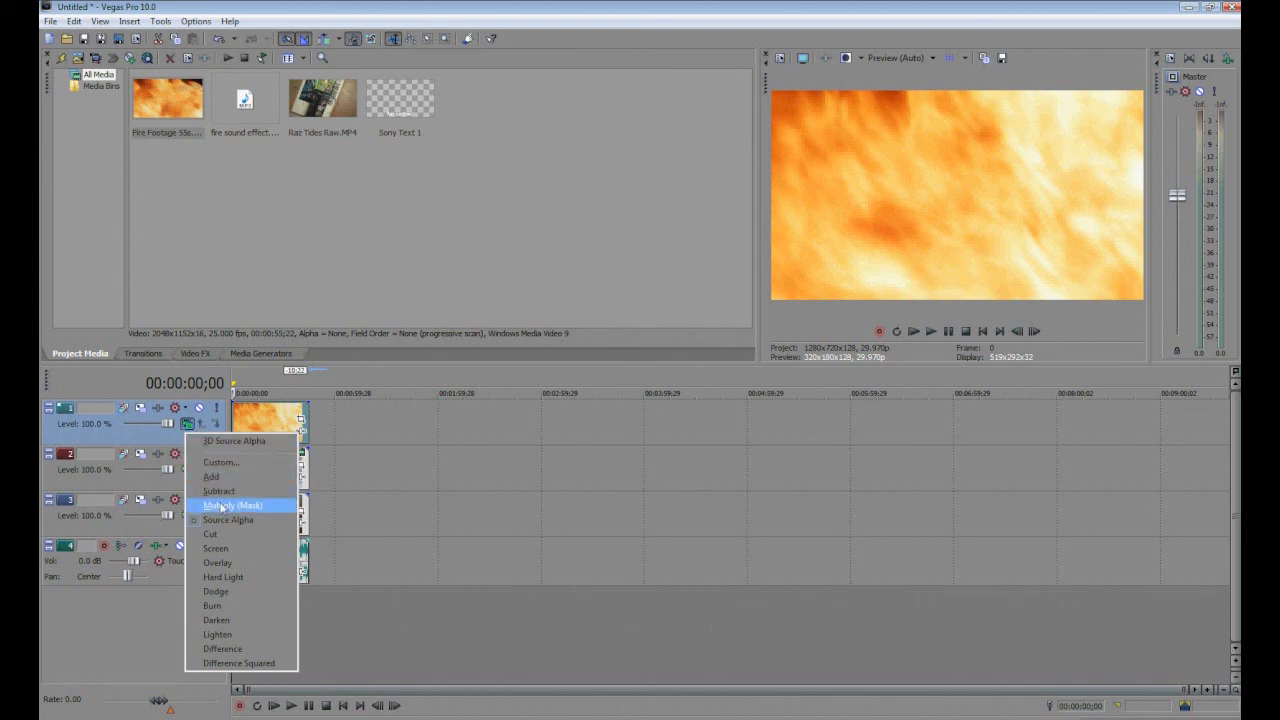
{"action": "left_click", "coordinate": [221, 507]}
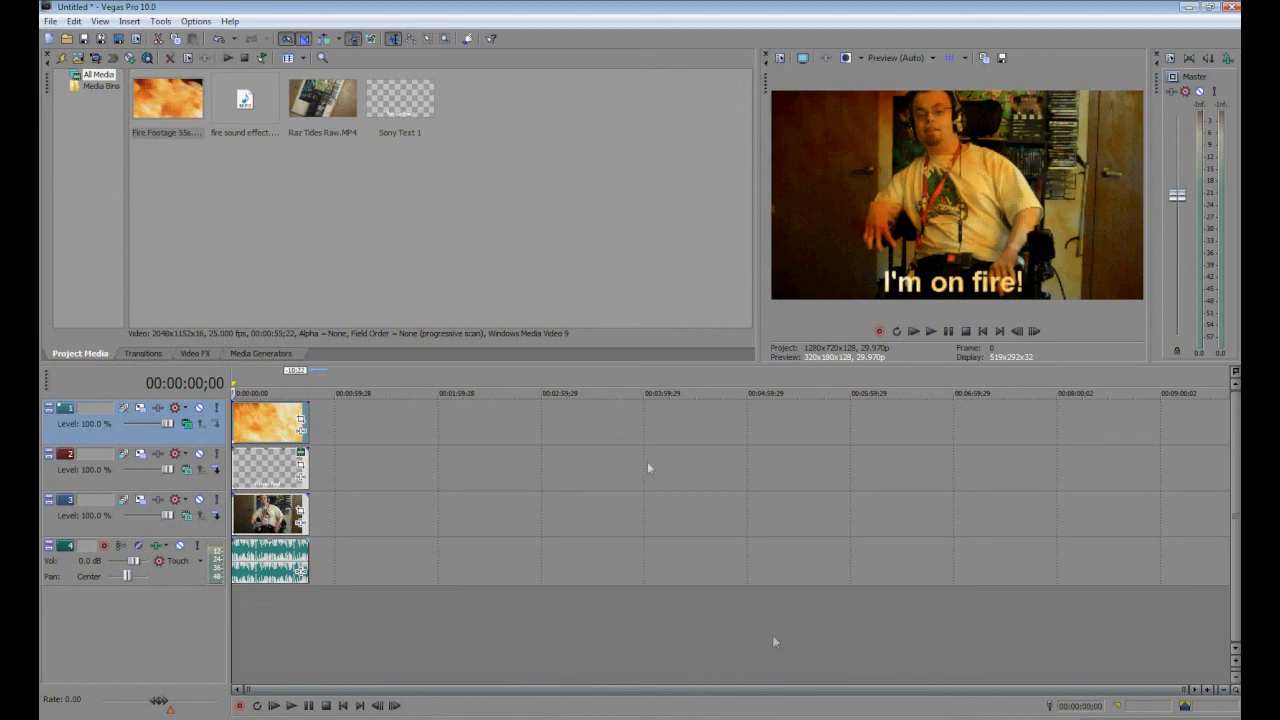
{"action": "left_click", "coordinate": [273, 706]}
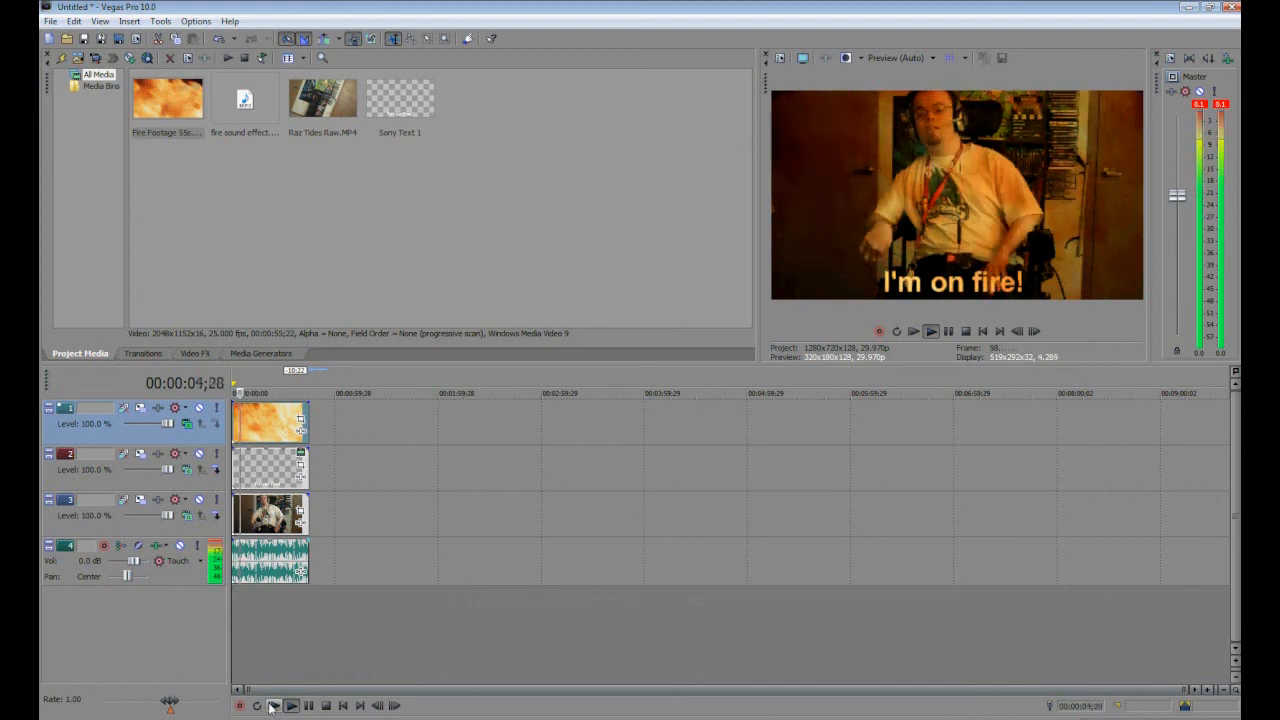
{"action": "left_click", "coordinate": [327, 707]}
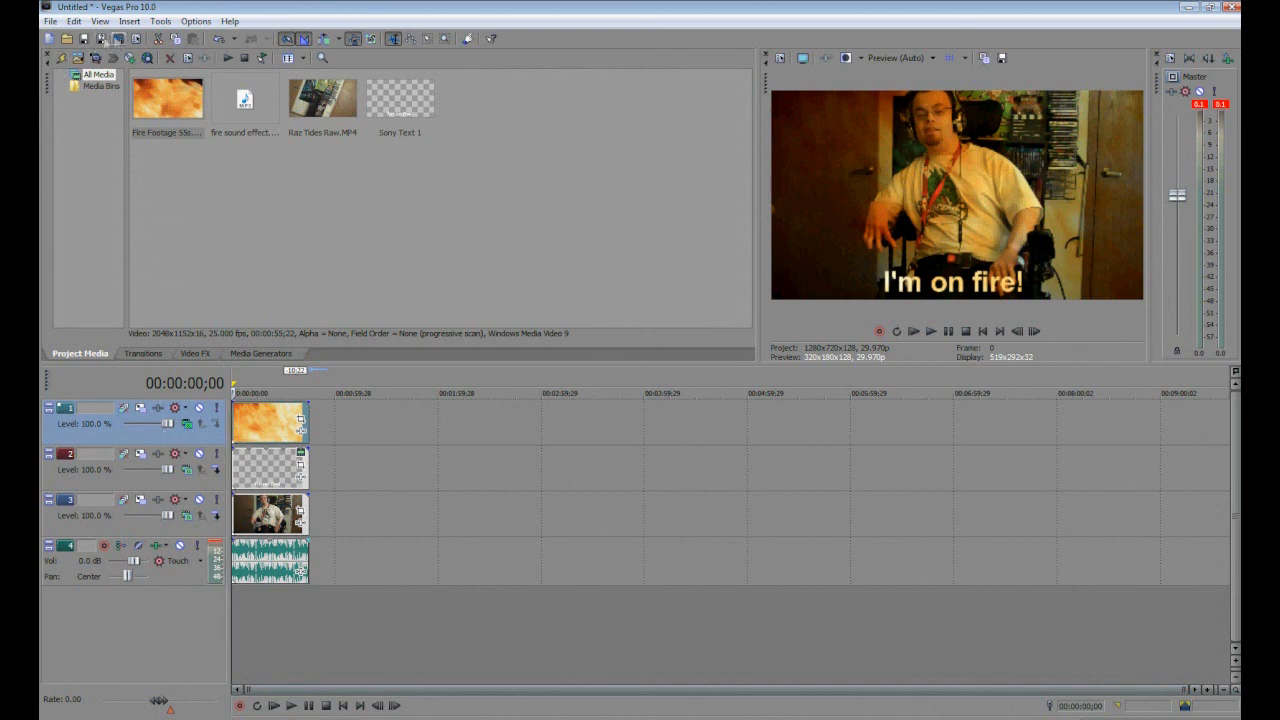
Save the project as "The I'm on fire effect" in the RazMansReality Masters folder.
{"action": "left_click", "coordinate": [101, 40]}
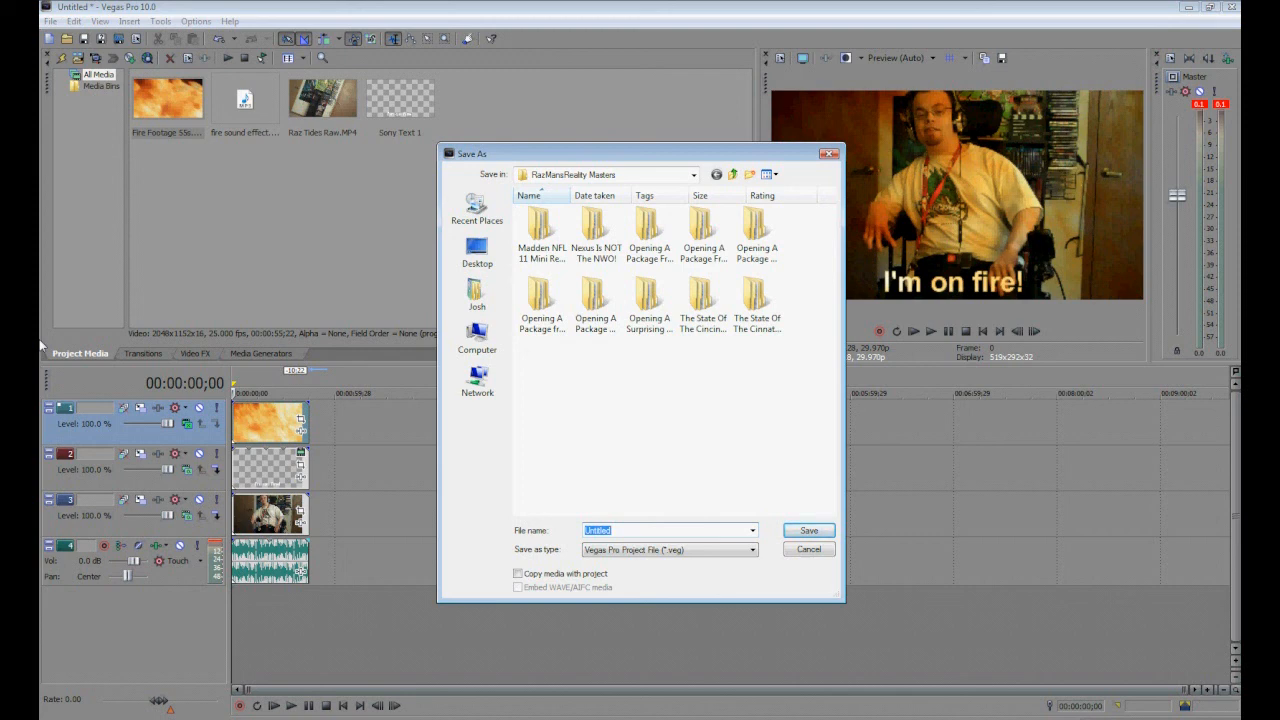
{"action": "key", "text": "BackSpace"}
{"action": "type", "text": "i"}
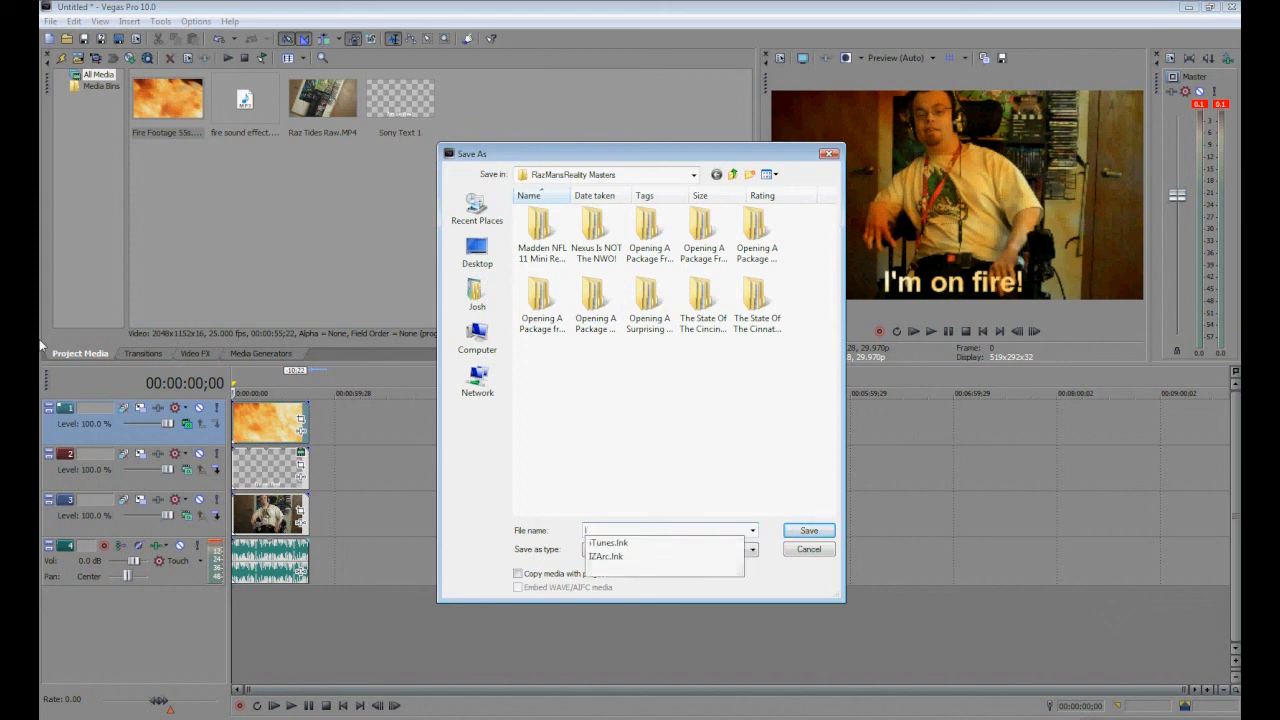
{"action": "key", "text": "BackSpace"}
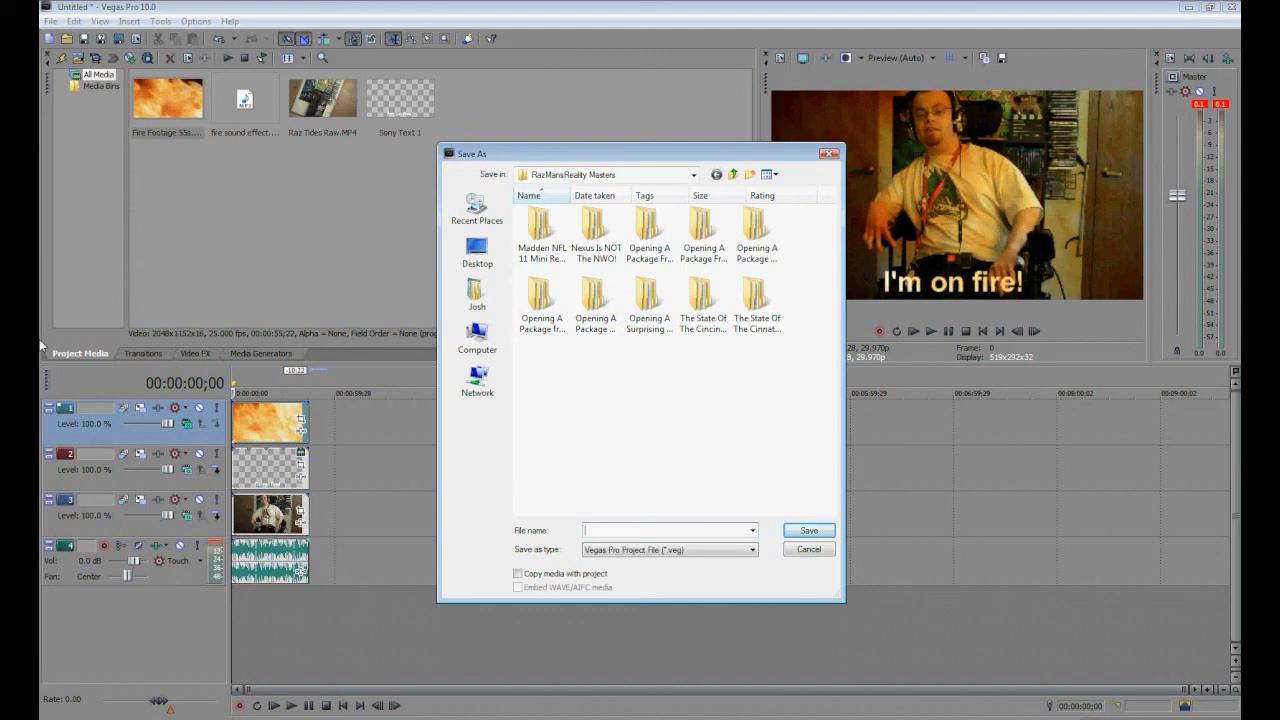
{"action": "type", "text": "The"}
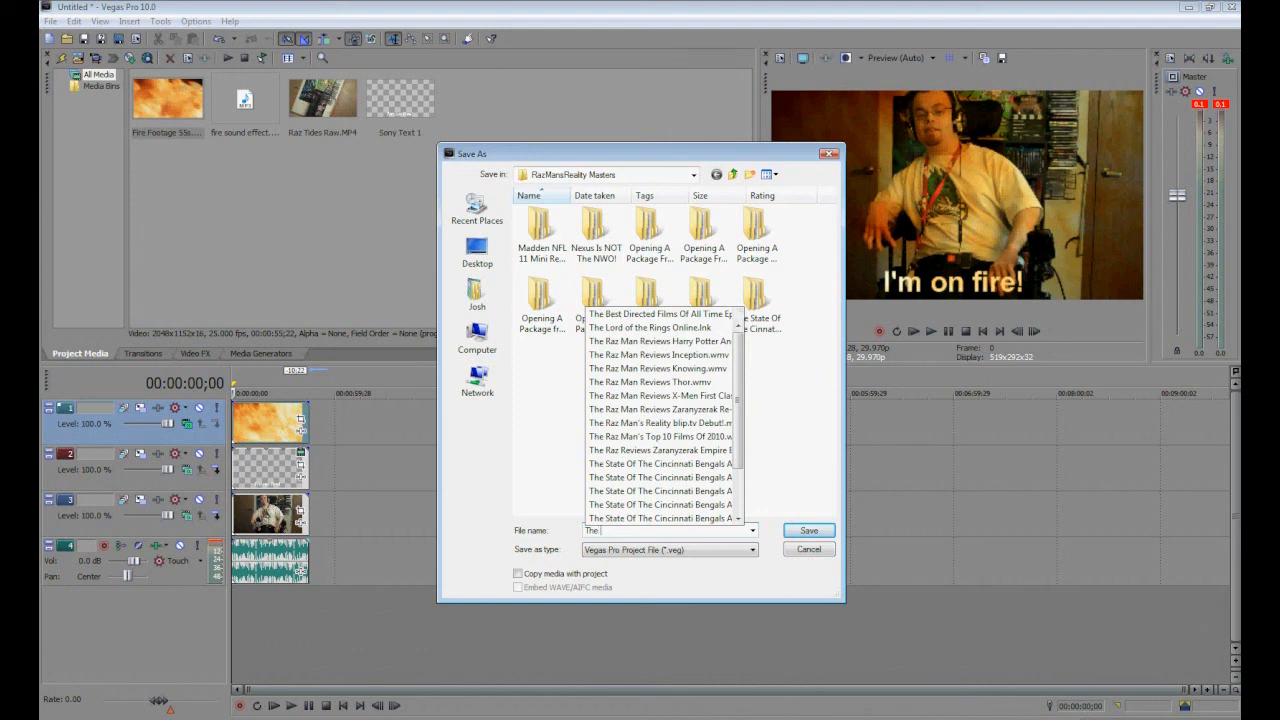
{"action": "type", "text": " I'm on fire effect"}
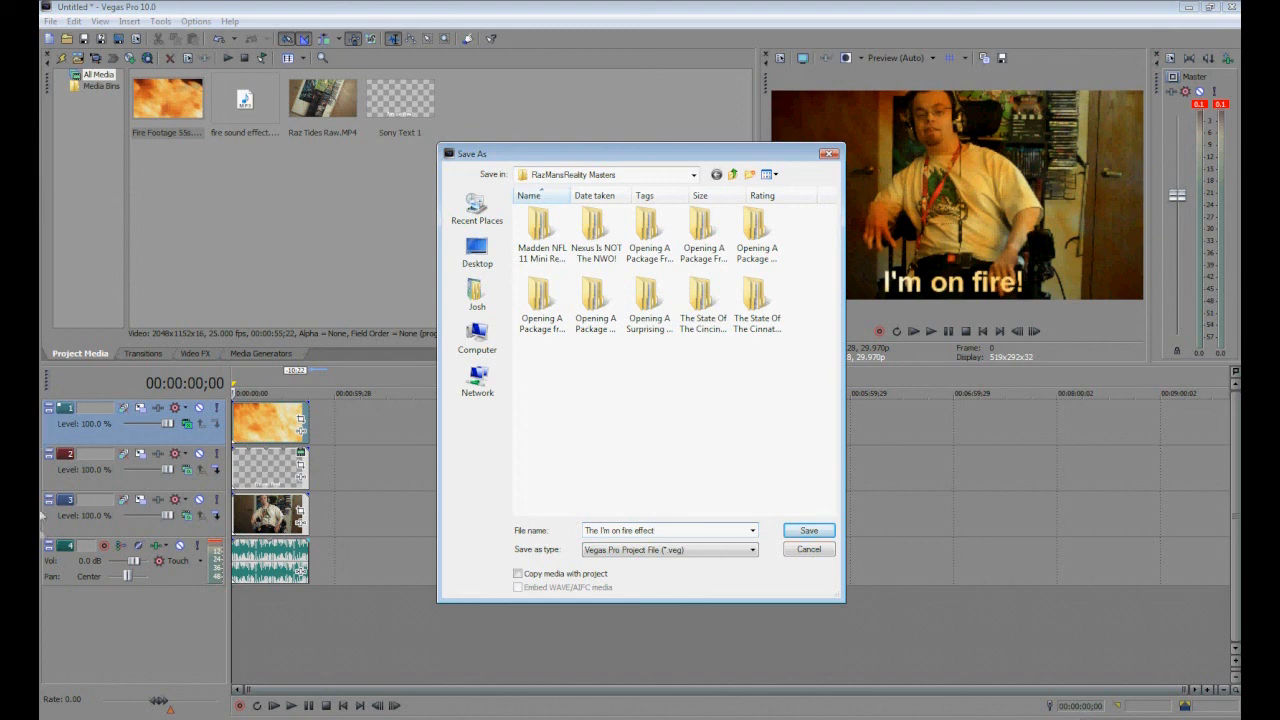
{"action": "left_click", "coordinate": [815, 533]}
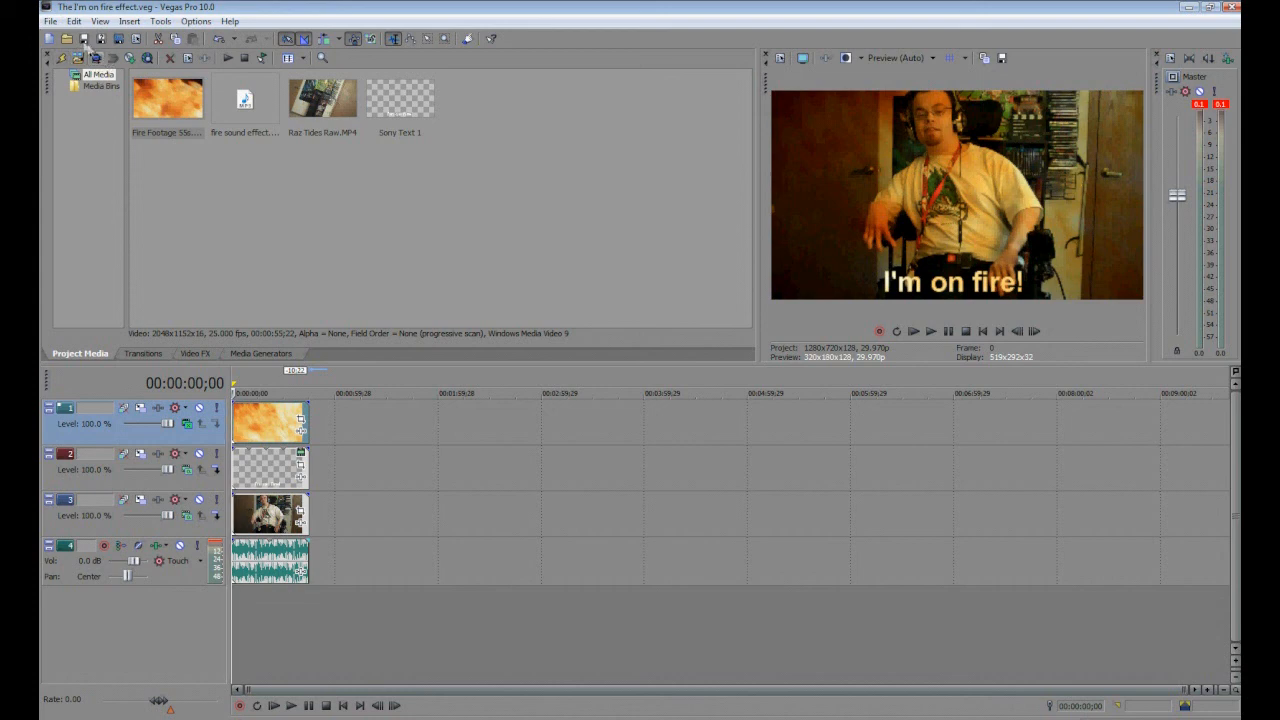
Set the loop region to span the clips from the start of the timeline.
{"action": "left_click", "coordinate": [49, 21]}
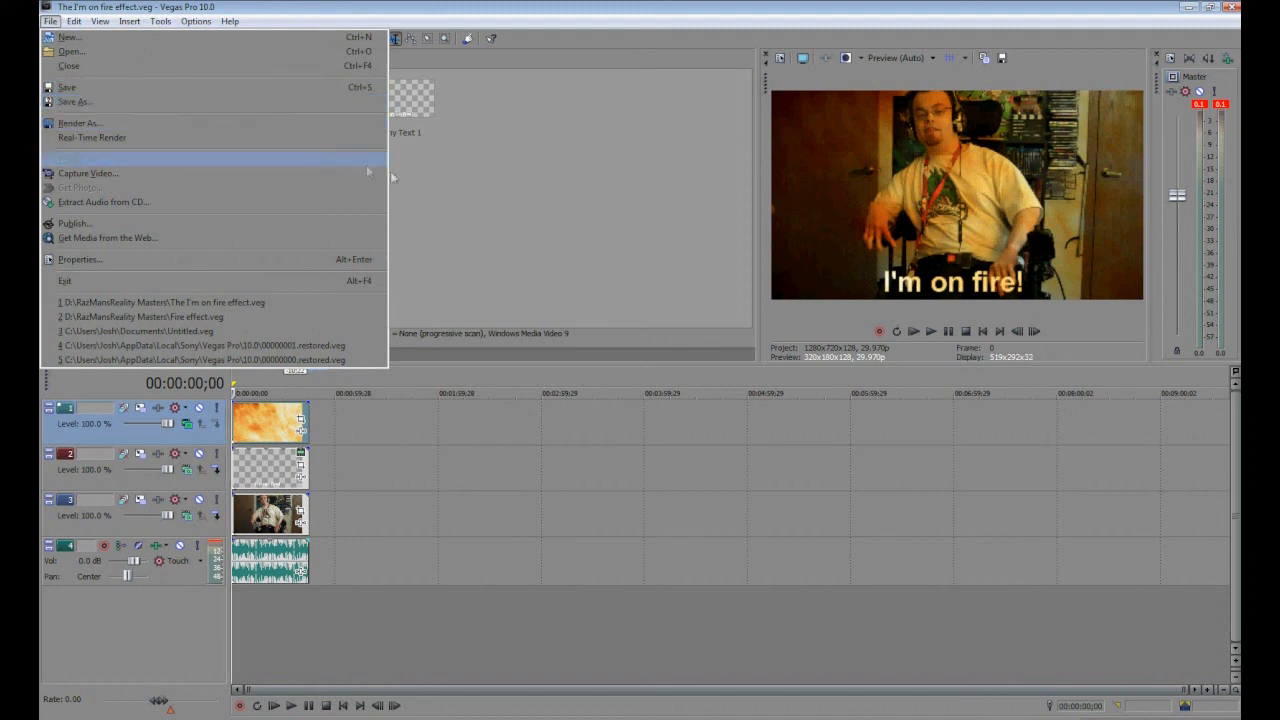
{"action": "left_click", "coordinate": [440, 181]}
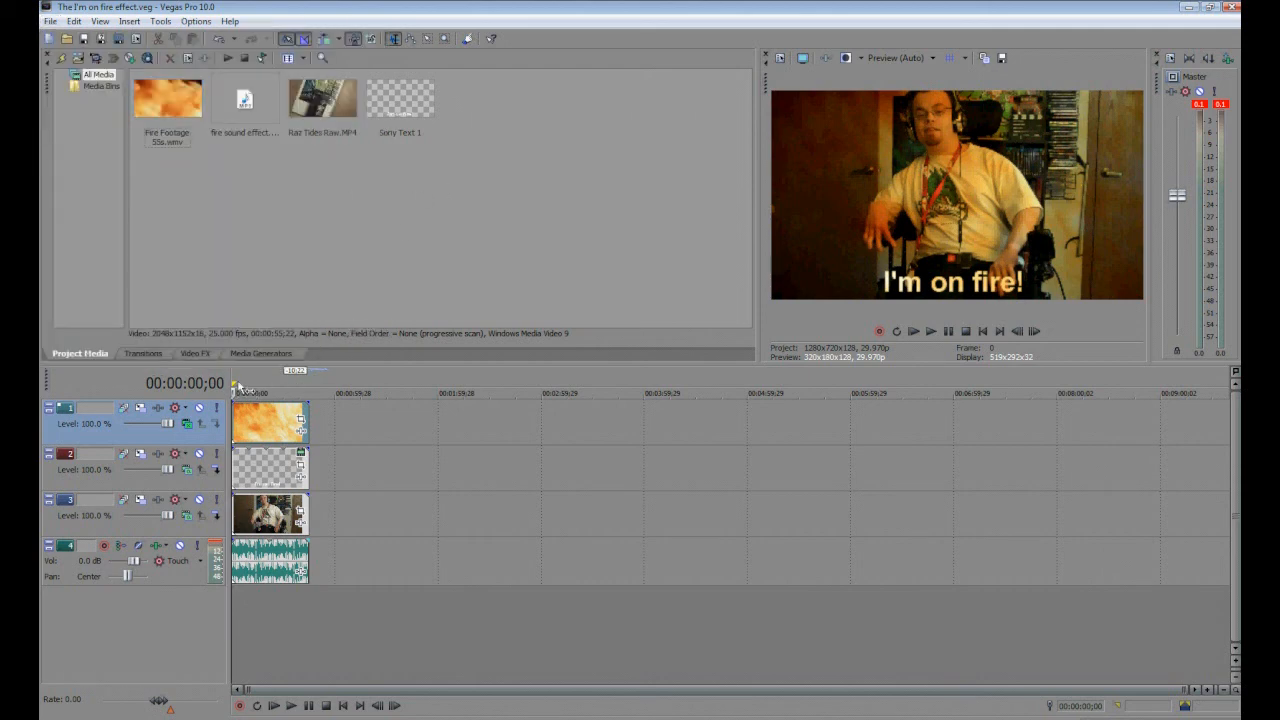
{"action": "left_click_drag", "start_coordinate": [238, 384], "coordinate": [312, 411]}
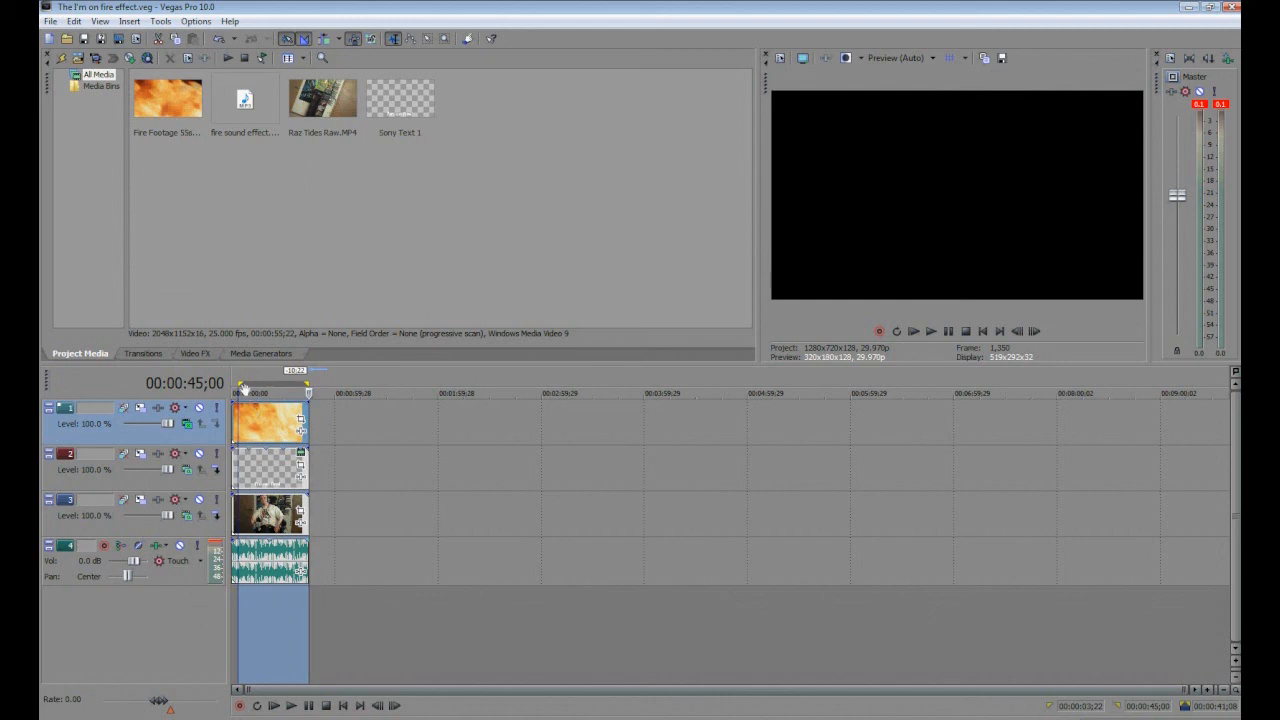
{"action": "left_click_drag", "start_coordinate": [245, 391], "coordinate": [320, 418]}
{"action": "left_click_drag", "start_coordinate": [238, 382], "coordinate": [229, 383]}
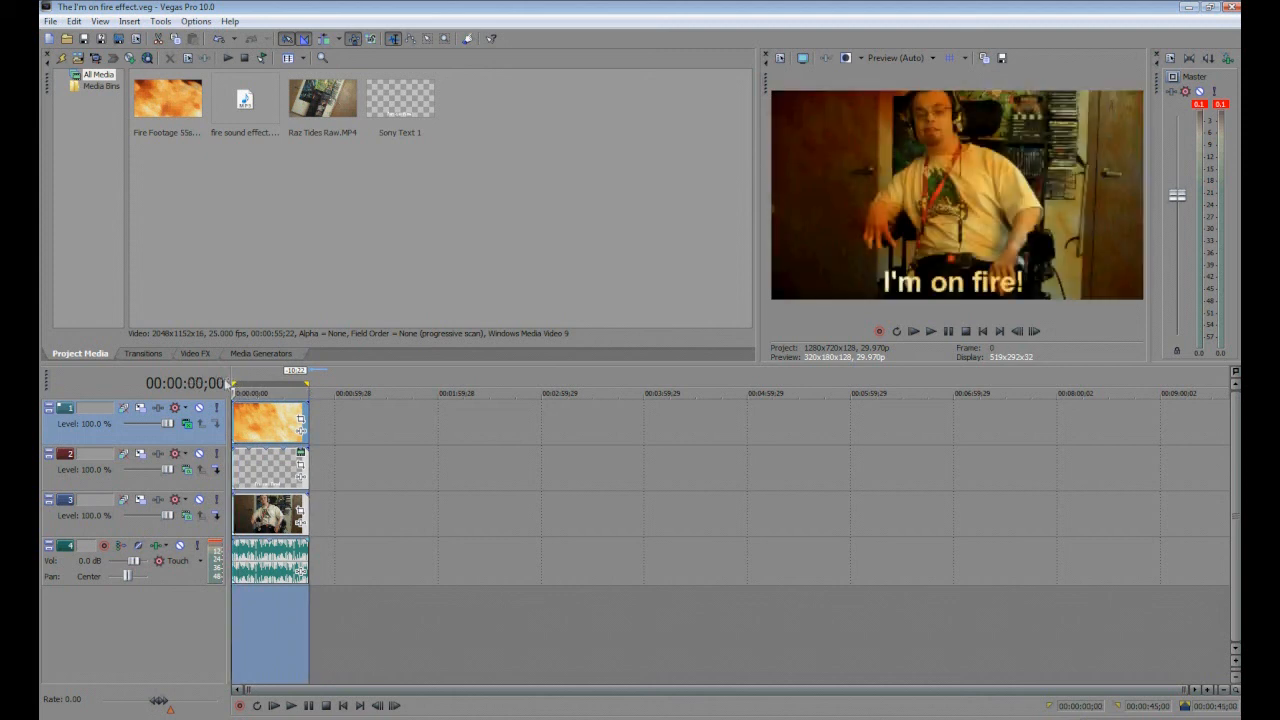
Render the loop region as The I'm on fire effect.avi using the Youtube HD template.
{"action": "left_click", "coordinate": [50, 22]}
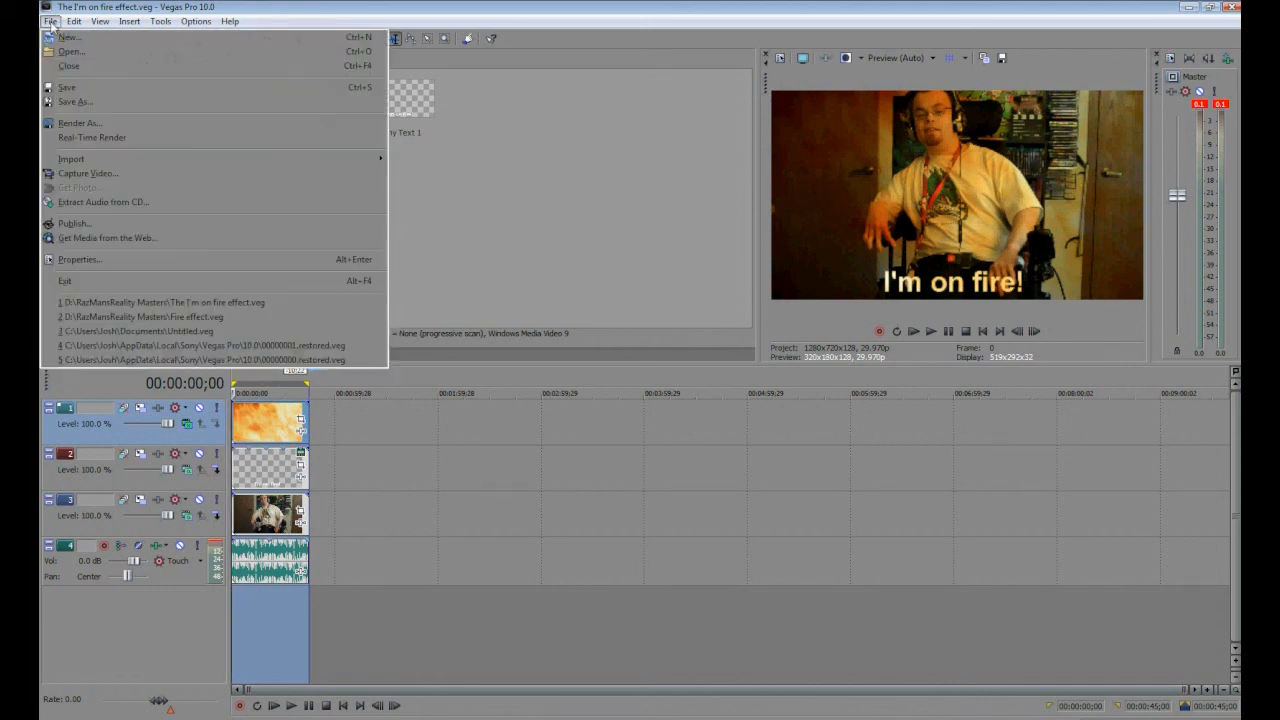
{"action": "left_click", "coordinate": [75, 124]}
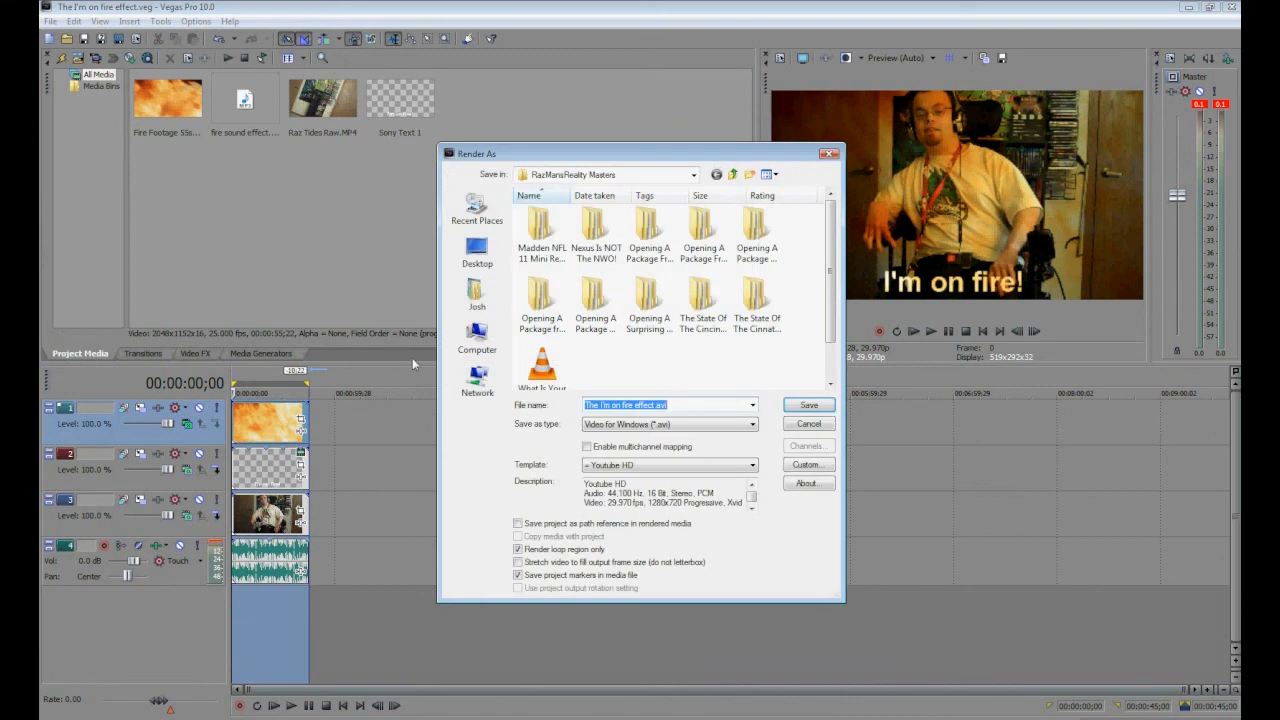
{"action": "left_click", "coordinate": [810, 405]}
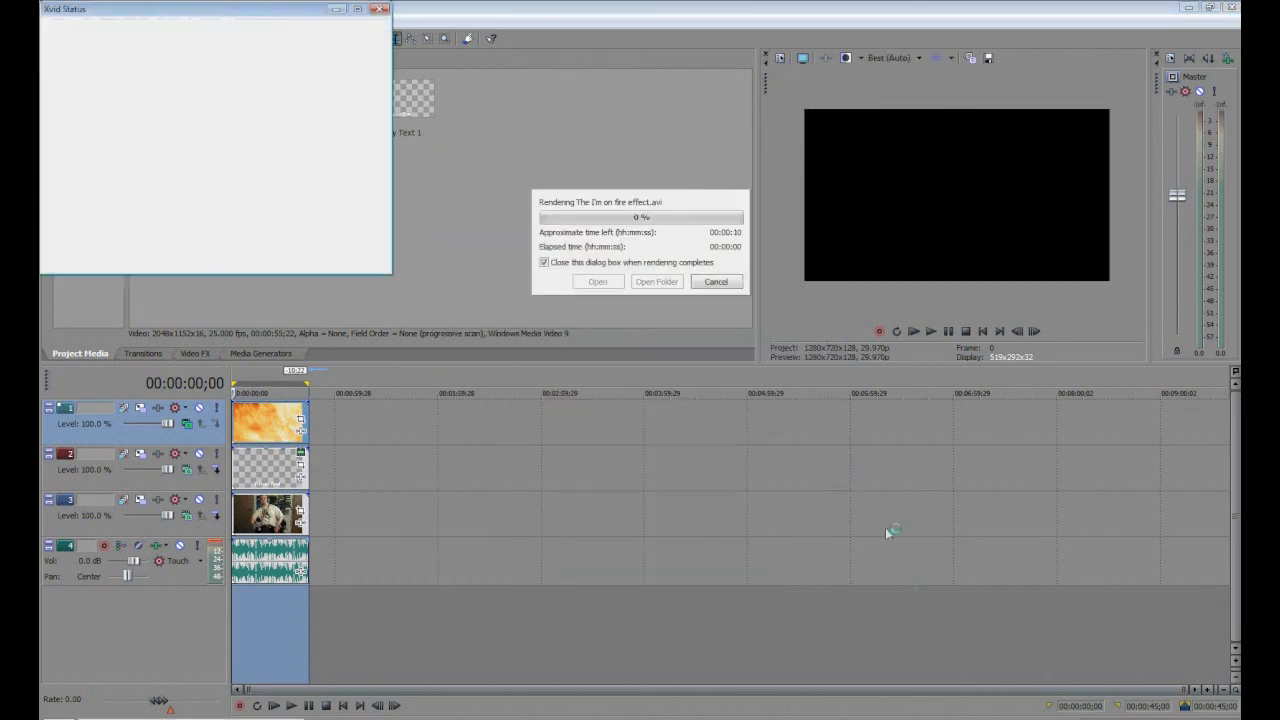